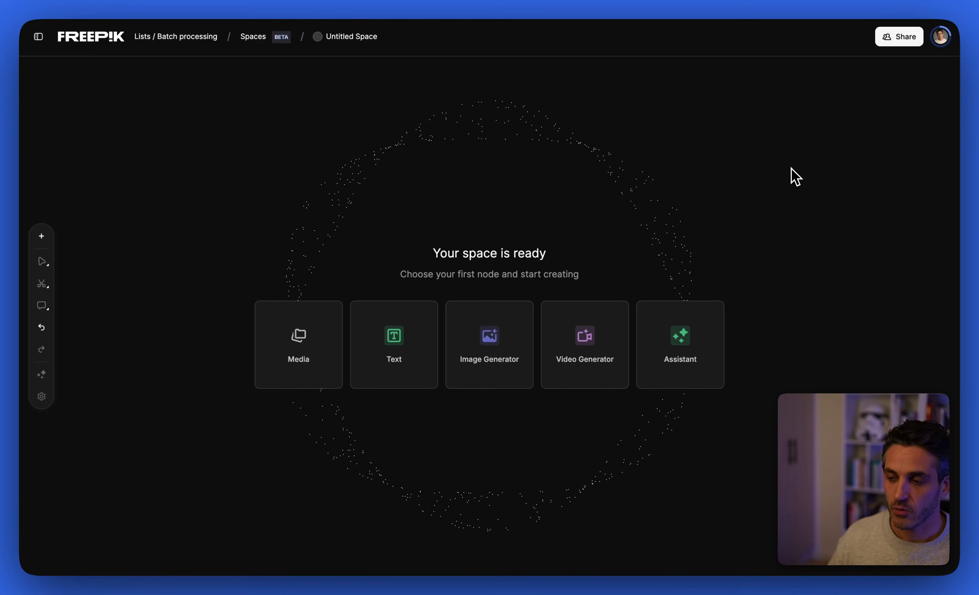
# - Add the Spaces ad image to the empty canvas as a media node and rename it as Ad
pyautogui.moveTo(597, 384); pyautogui.dragTo(616, 229)
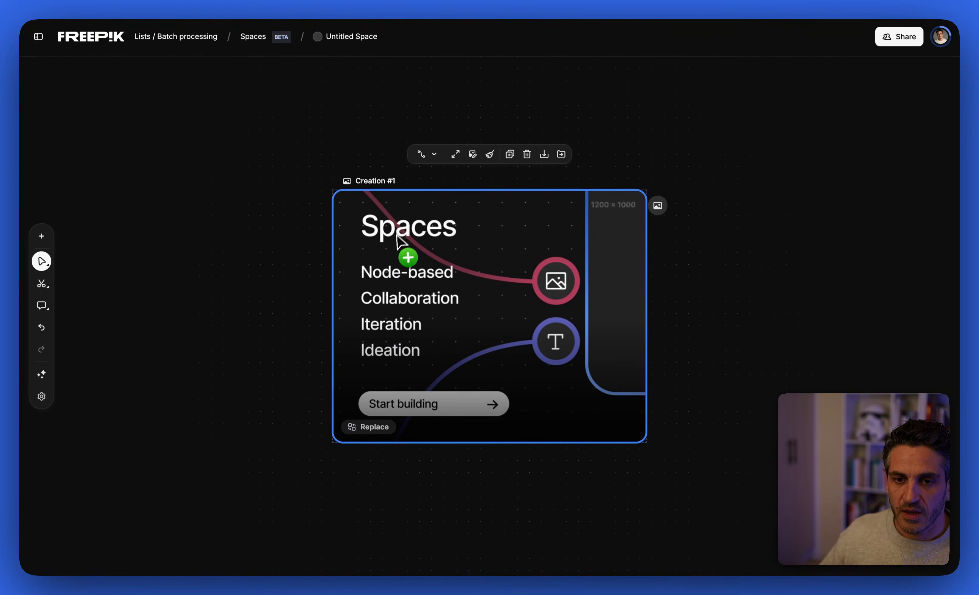
pyautogui.doubleClick(394, 185)
pyautogui.write('AD')
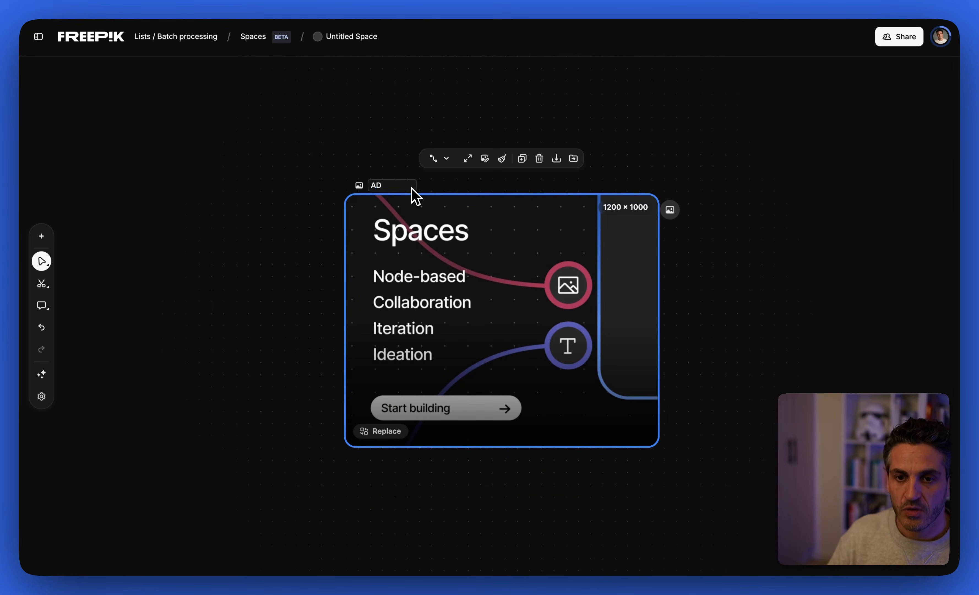
pyautogui.press('Return')
# - Add an Assistant node in the empty area above the Ad image
pyautogui.scroll(5, 483, 312)
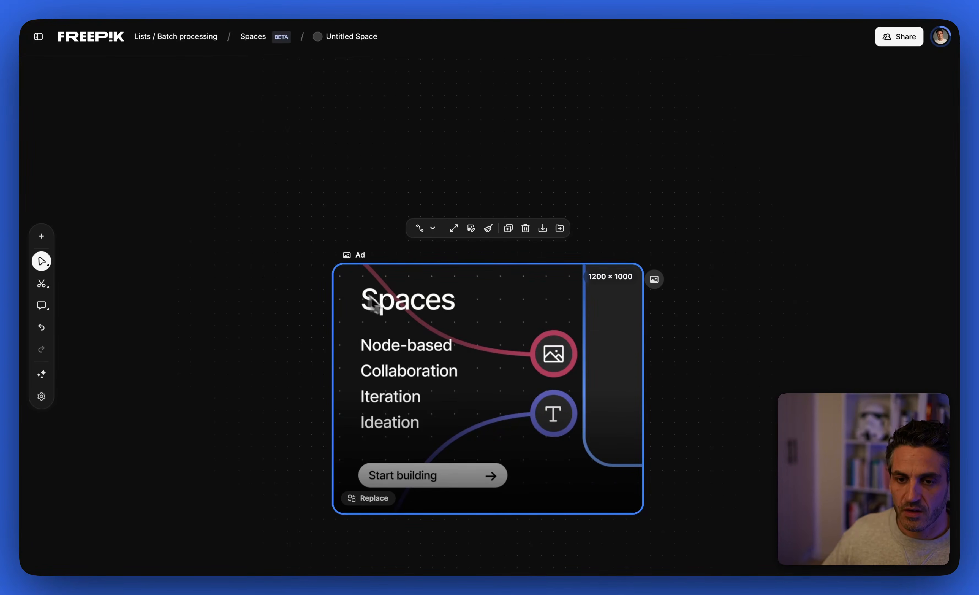
pyautogui.scroll(-5, 527, 339)
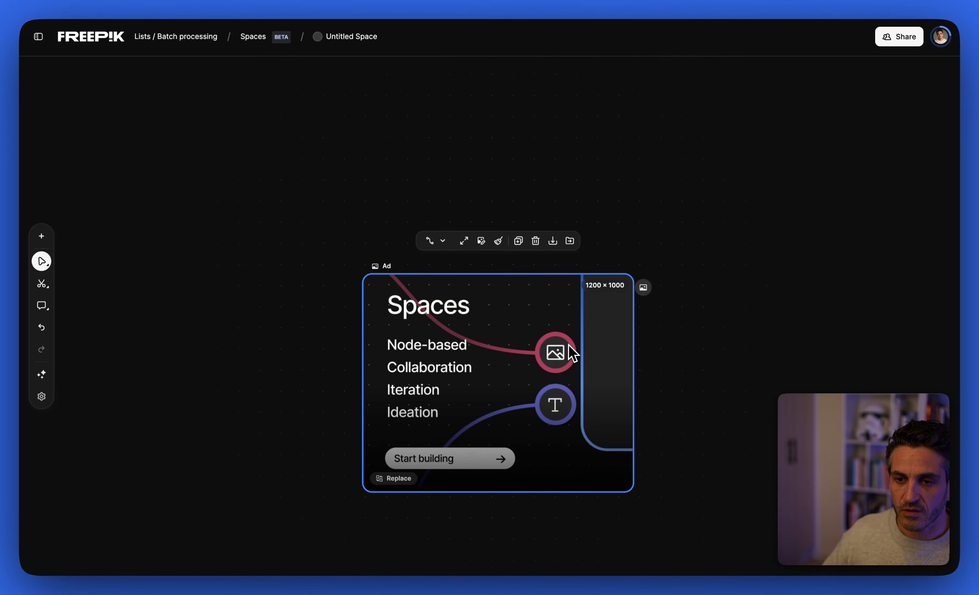
pyautogui.moveTo(565, 347); pyautogui.dragTo(507, 375)
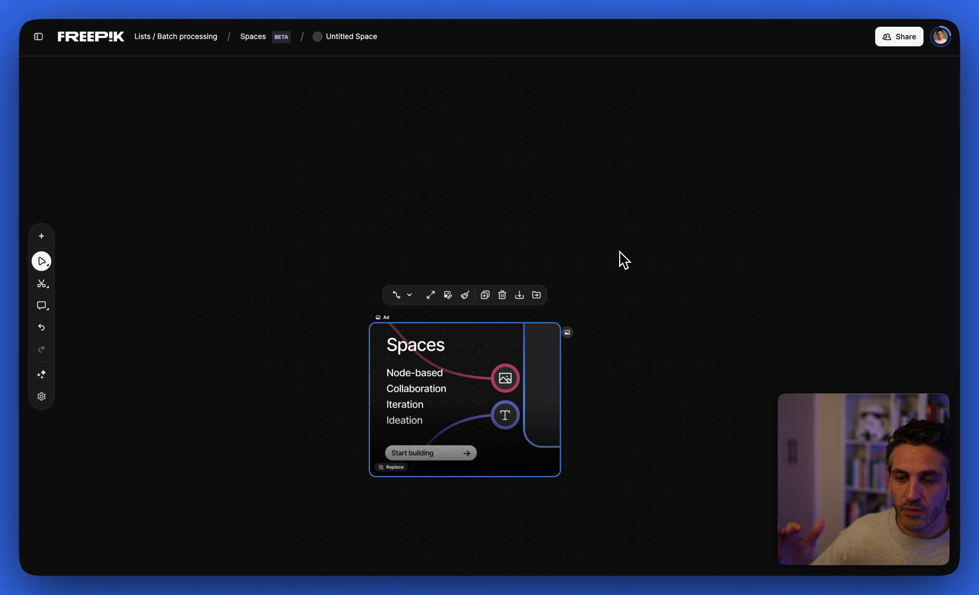
pyautogui.moveTo(608, 250); pyautogui.dragTo(565, 280)
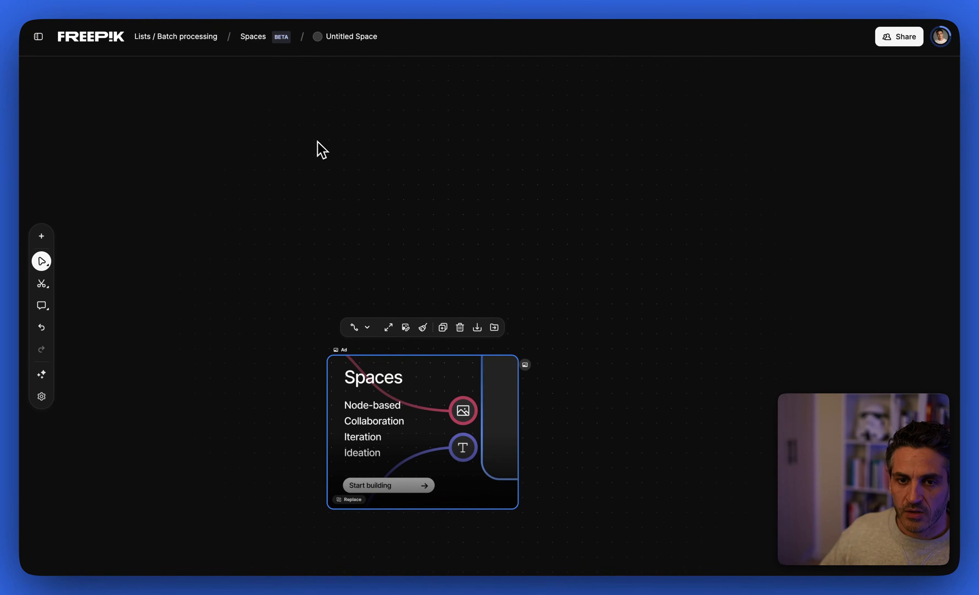
pyautogui.doubleClick(241, 114)
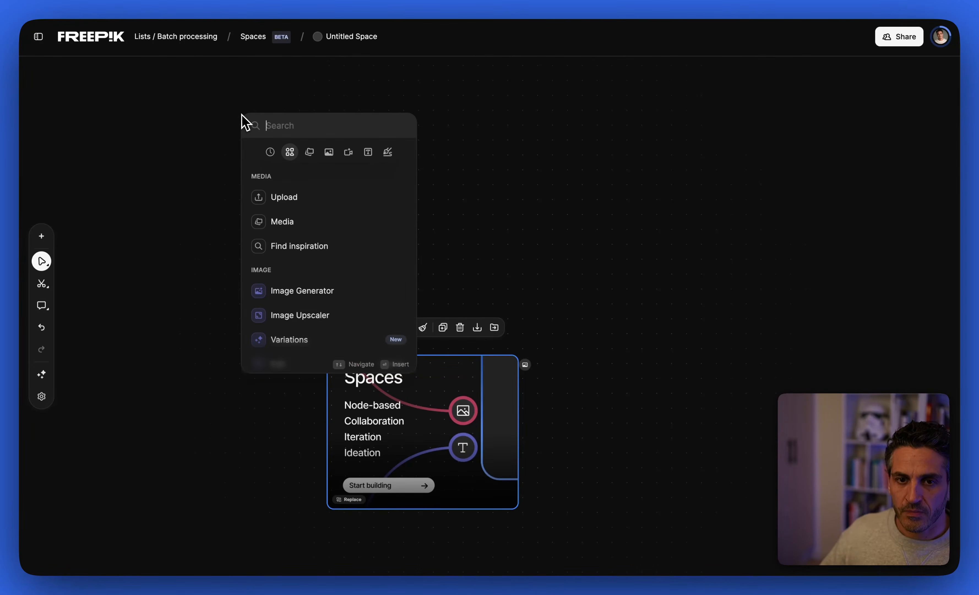
pyautogui.write('ass')
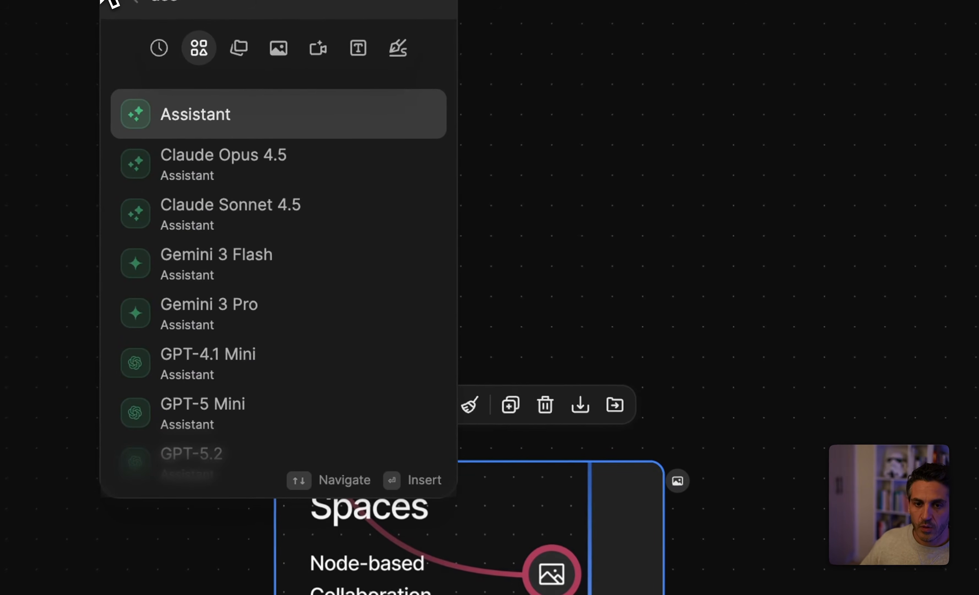
pyautogui.click(232, 113)
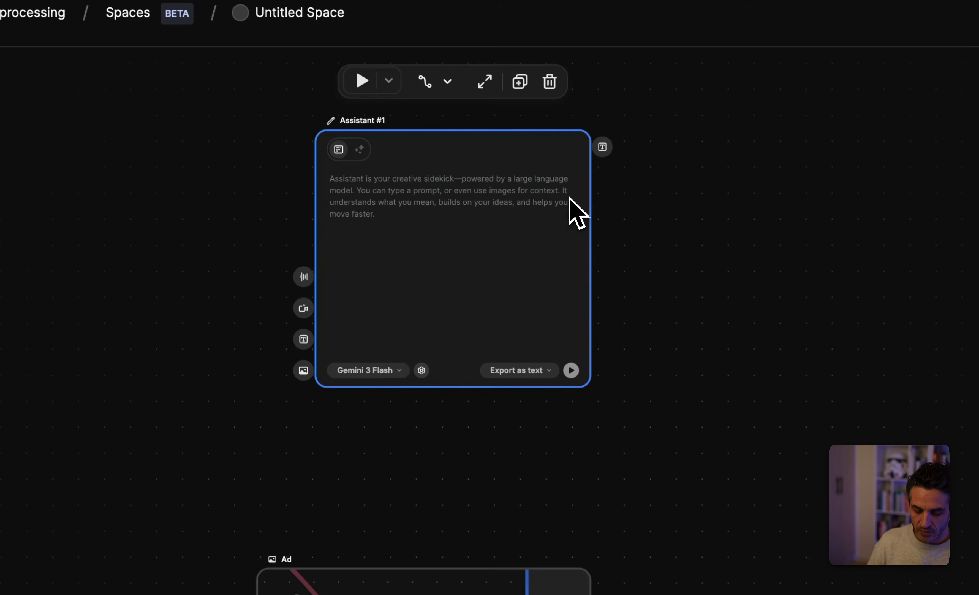
# - Prompt the Assistant with "create a list of all european languages", set its output to Export As List, and run it
pyautogui.write('create a list of all european languages')
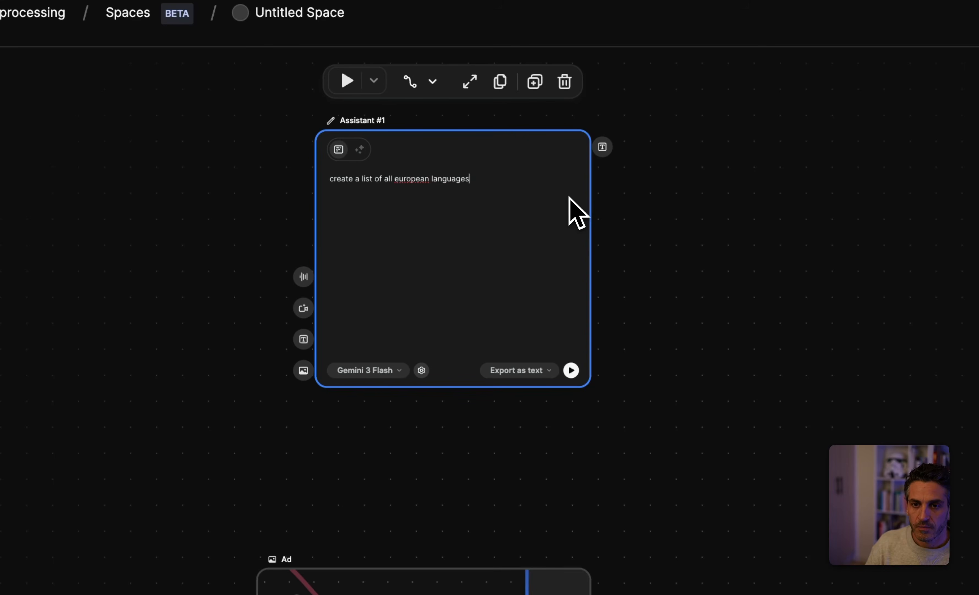
pyautogui.scroll(3, 549, 311)
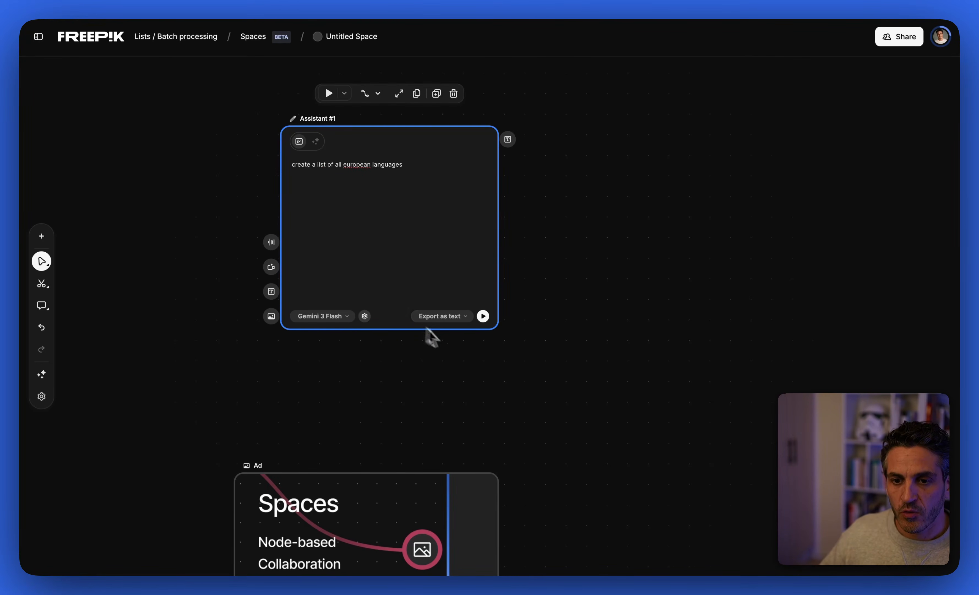
pyautogui.click(457, 316)
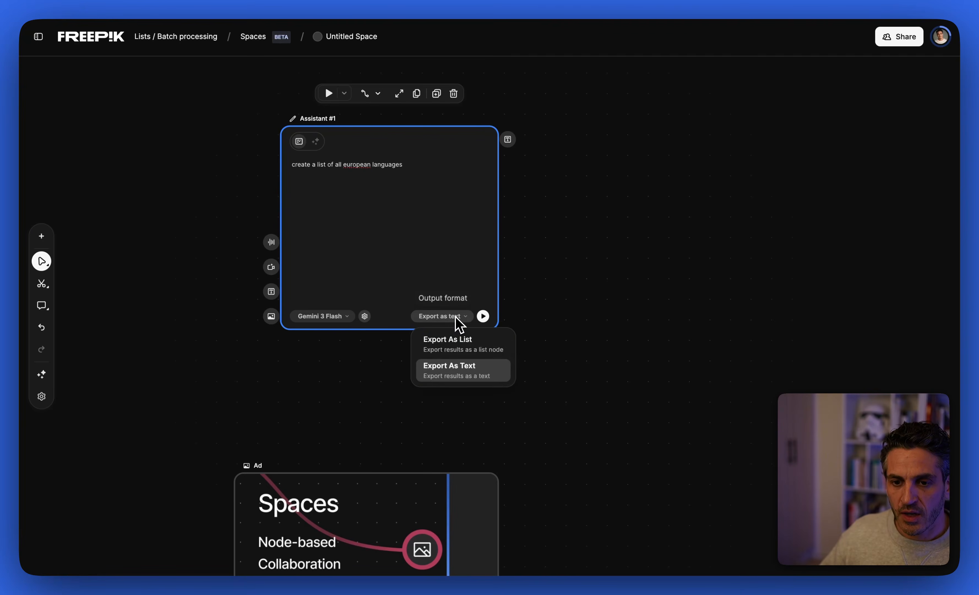
pyautogui.click(465, 349)
pyautogui.click(484, 316)
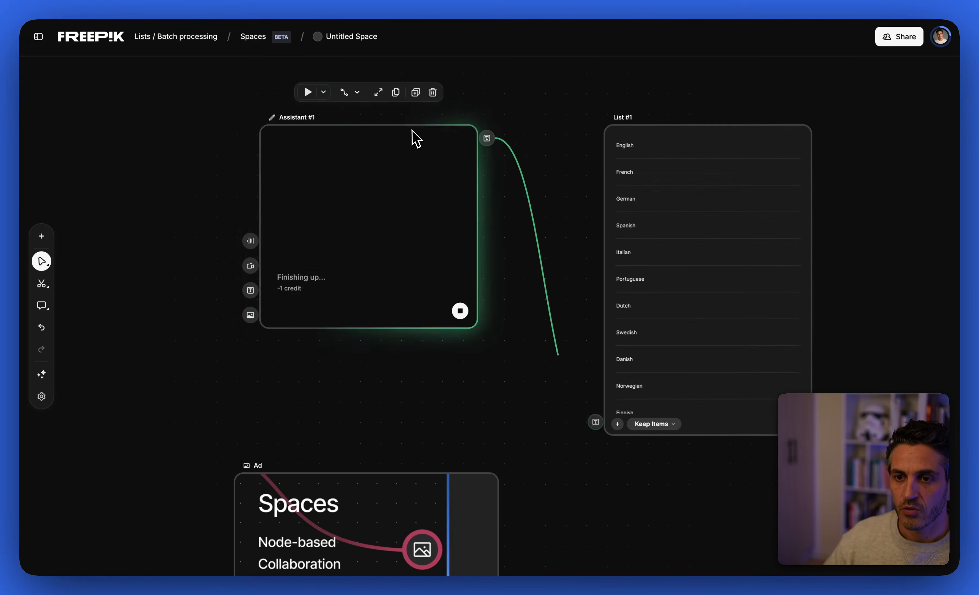
# - Rename the generated list node as Languages and set it to Replace Items for new results
pyautogui.moveTo(833, 159); pyautogui.dragTo(636, 151)
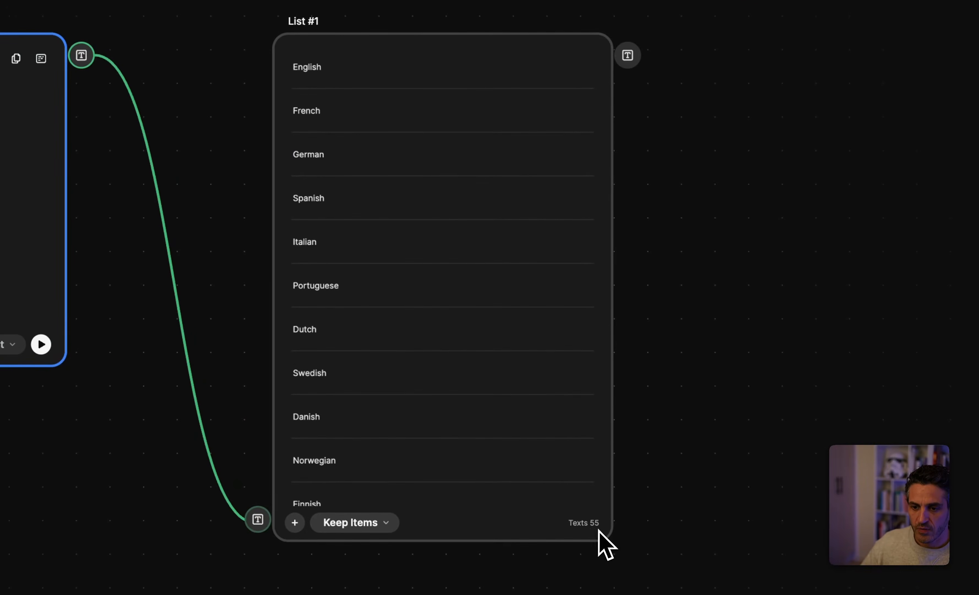
pyautogui.doubleClick(305, 22)
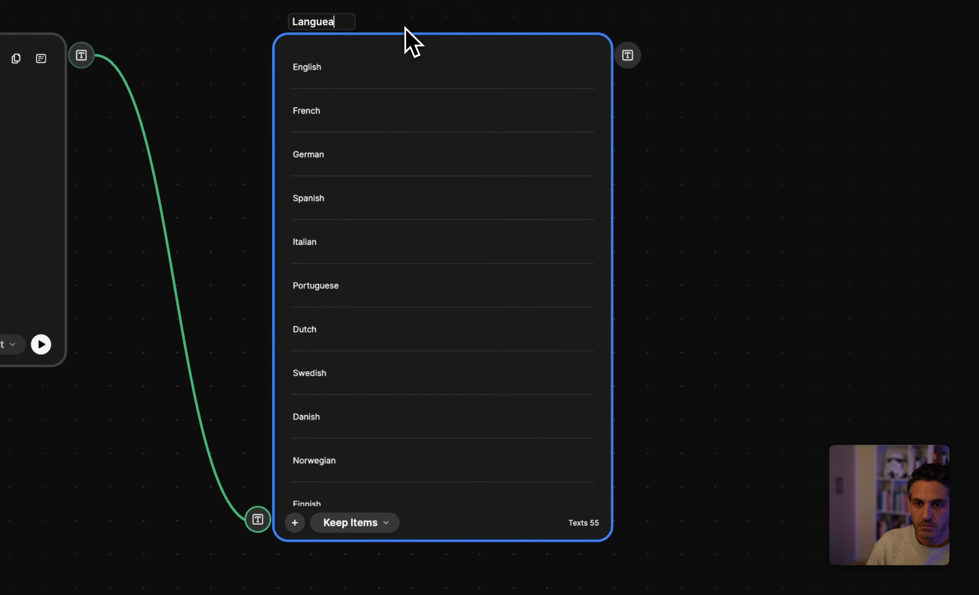
pyautogui.moveTo(626, 188); pyautogui.dragTo(824, 199)
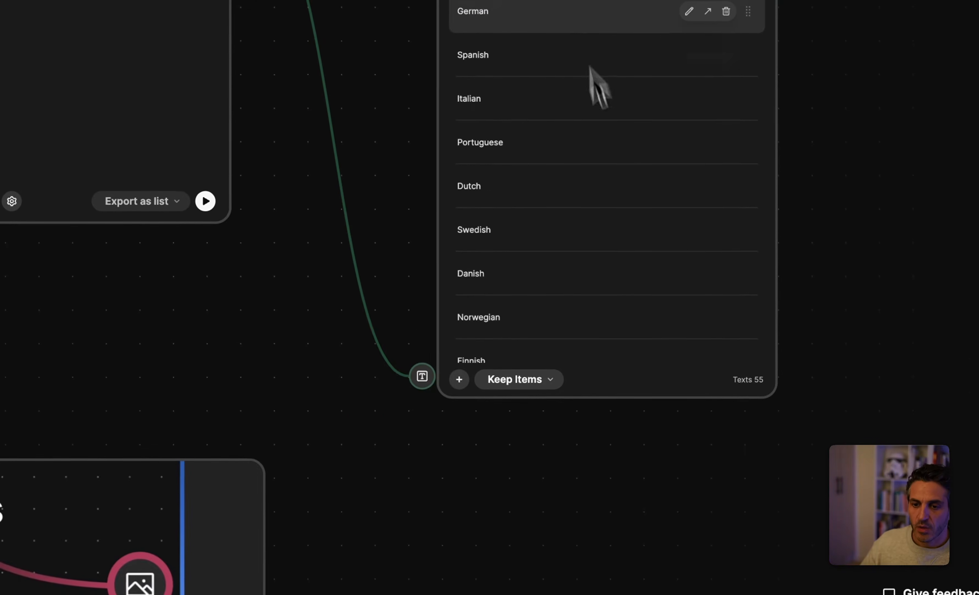
pyautogui.click(529, 385)
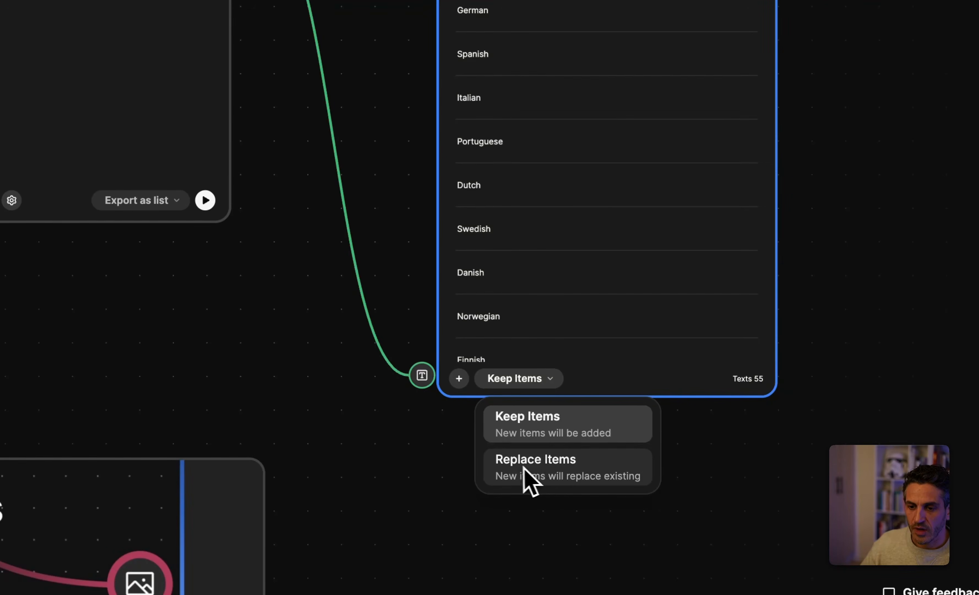
pyautogui.click(555, 477)
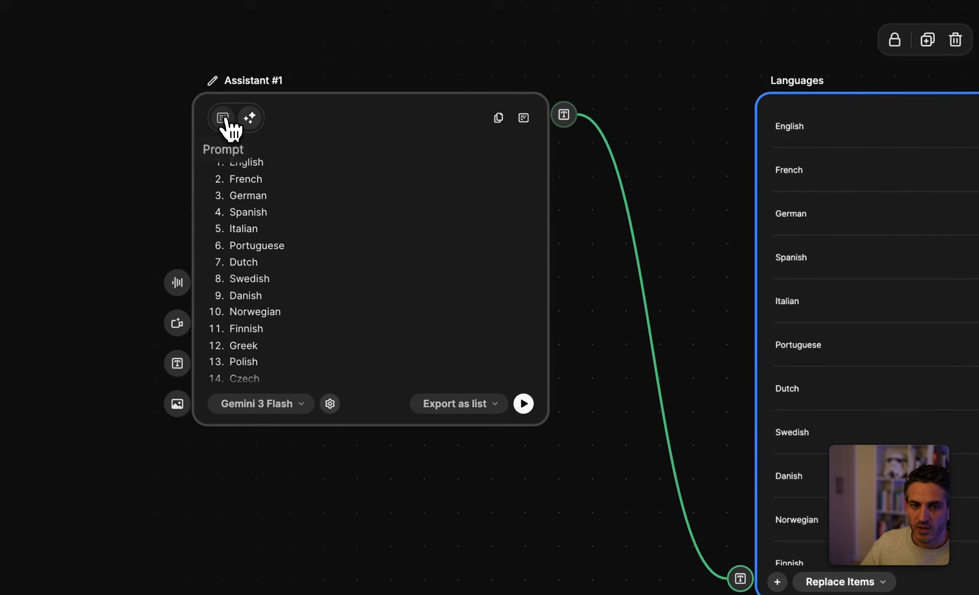
# - Append "max 20. choose the most popular." to the Assistant's prompt and run it again
pyautogui.click(213, 111)
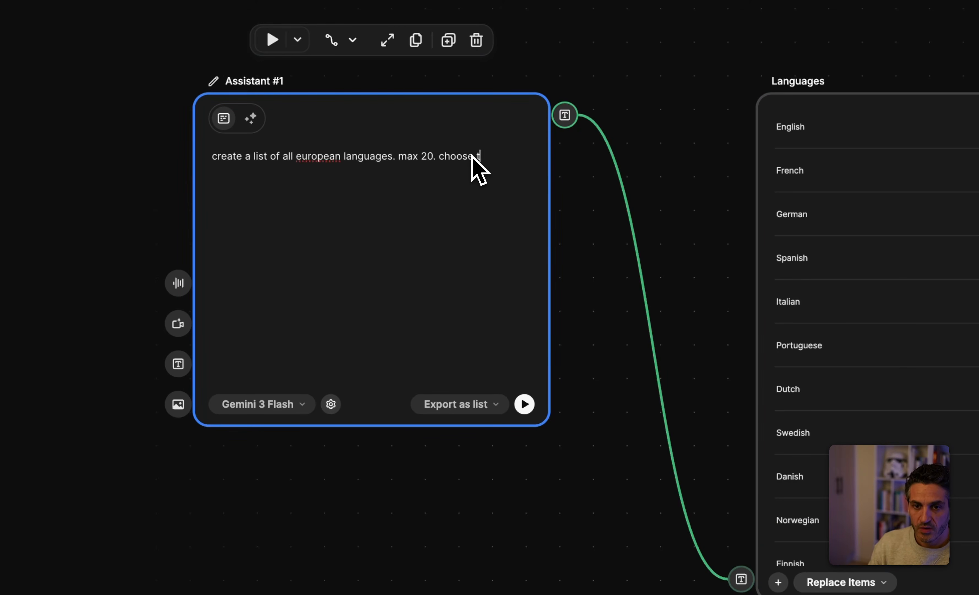
pyautogui.write('ost po')
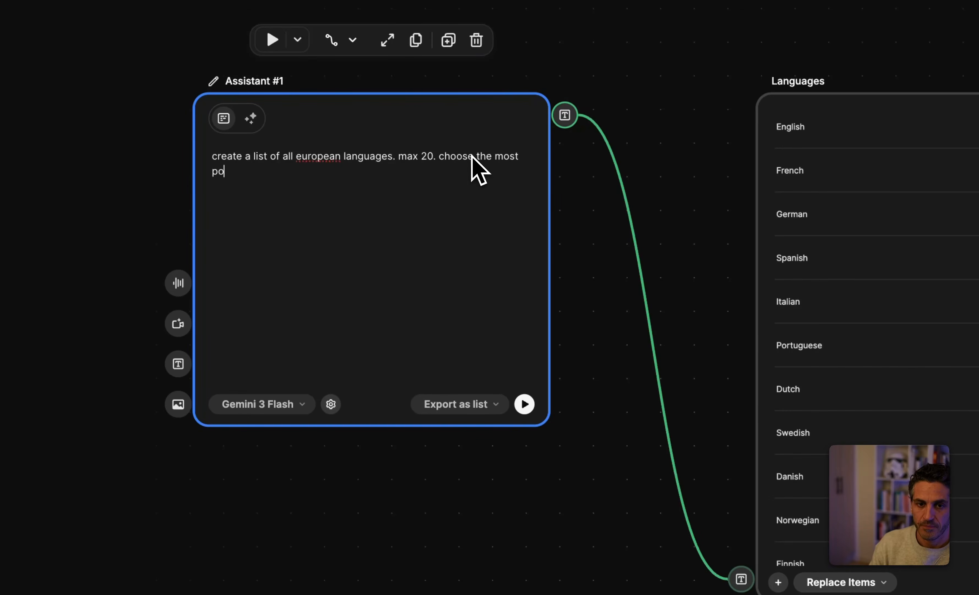
pyautogui.write('pular')
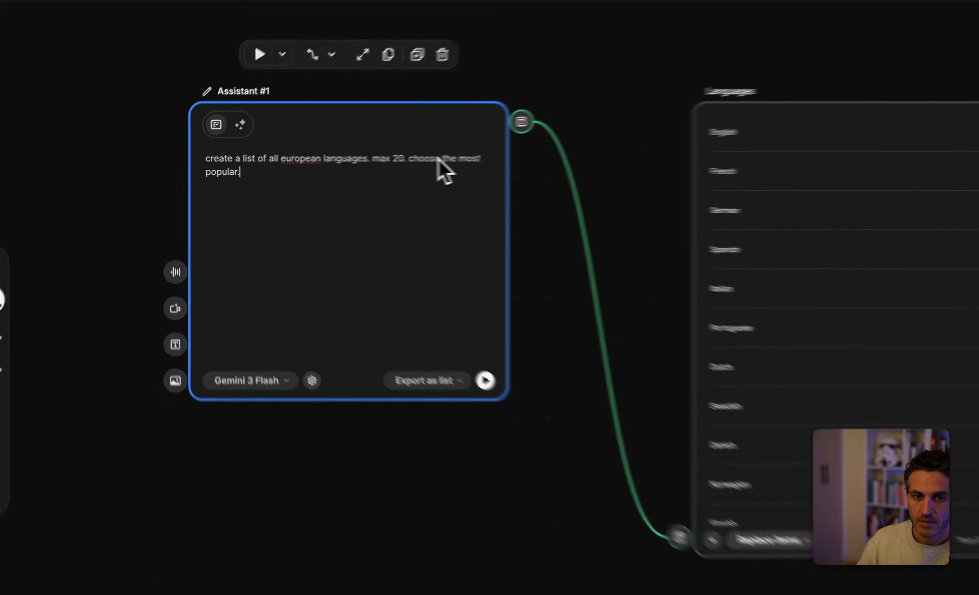
pyautogui.write('.')
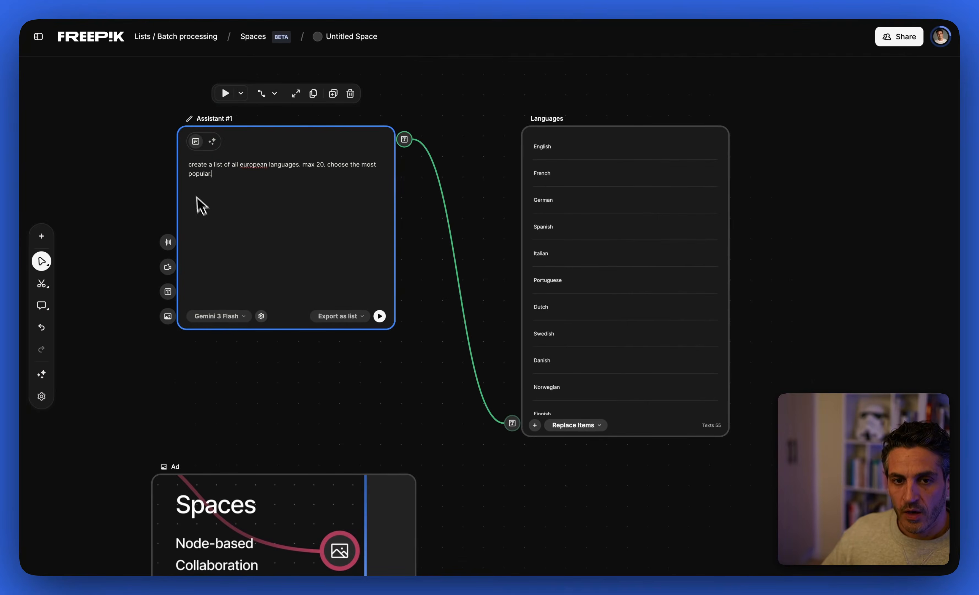
pyautogui.click(380, 316)
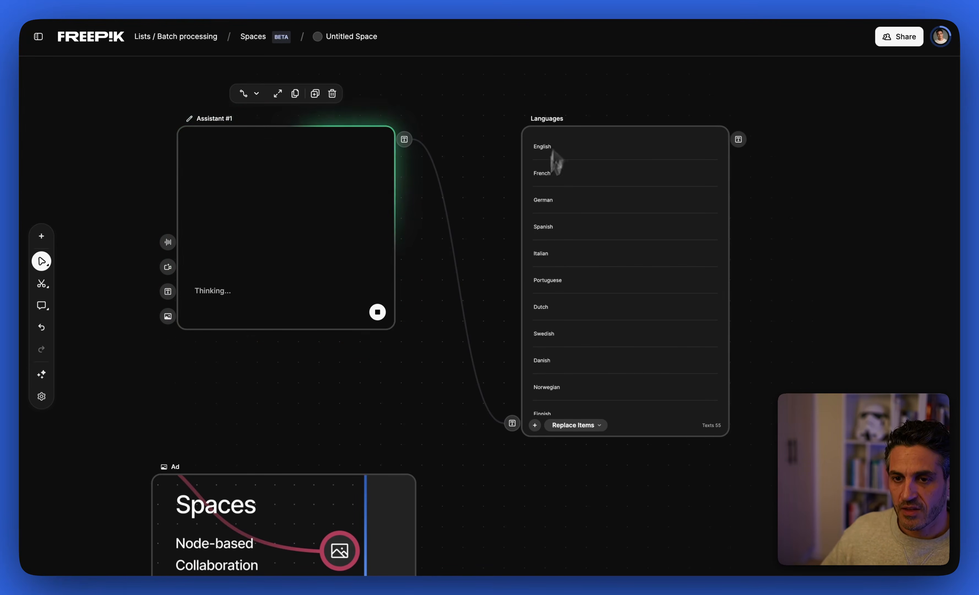
# - Move the Ad image node directly below the Languages list, aligning their right edges
pyautogui.moveTo(631, 318); pyautogui.dragTo(475, 298)
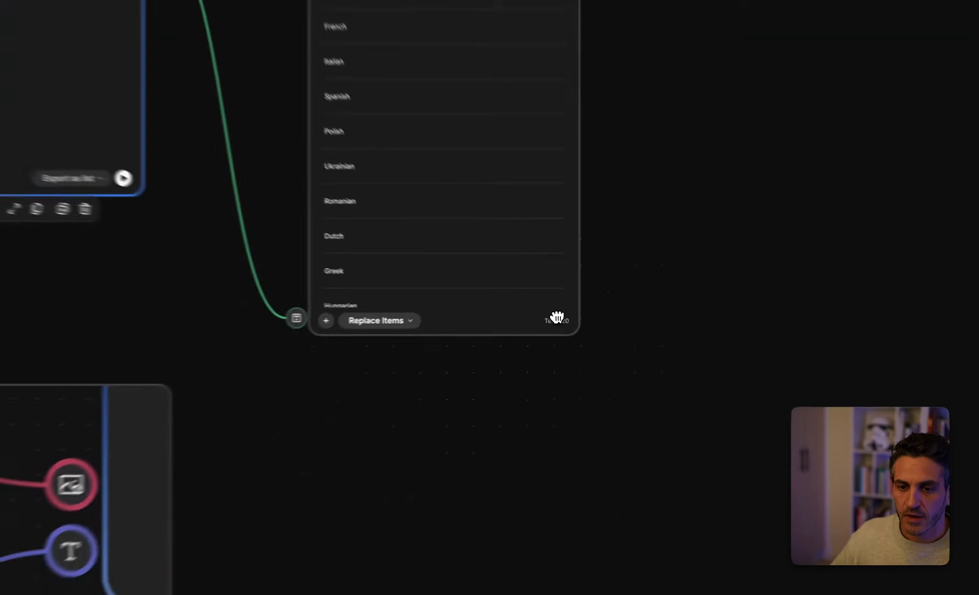
pyautogui.moveTo(240, 353); pyautogui.dragTo(526, 396)
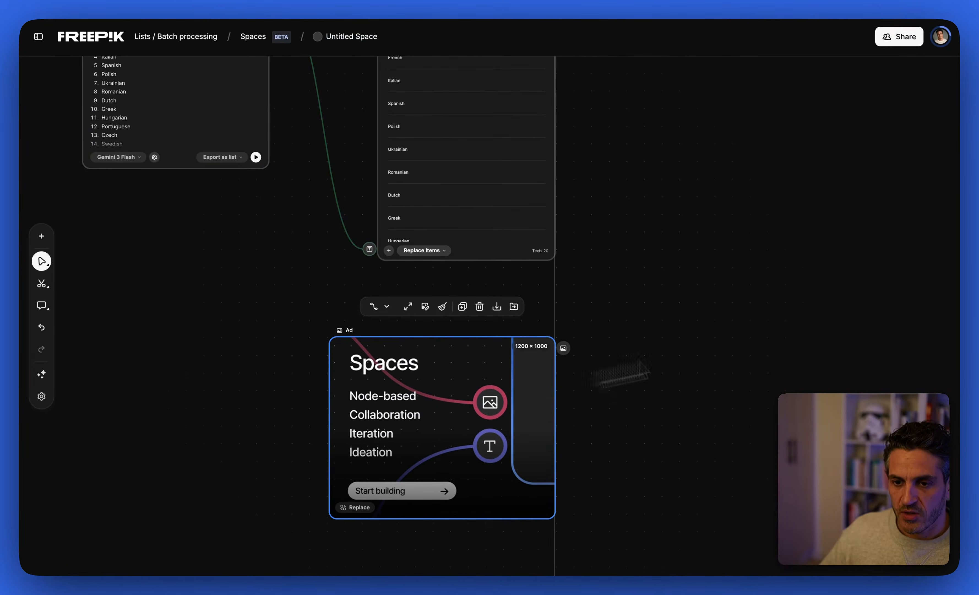
# - Add an Image Generator node to the right of the Languages list
pyautogui.moveTo(721, 339); pyautogui.dragTo(568, 463)
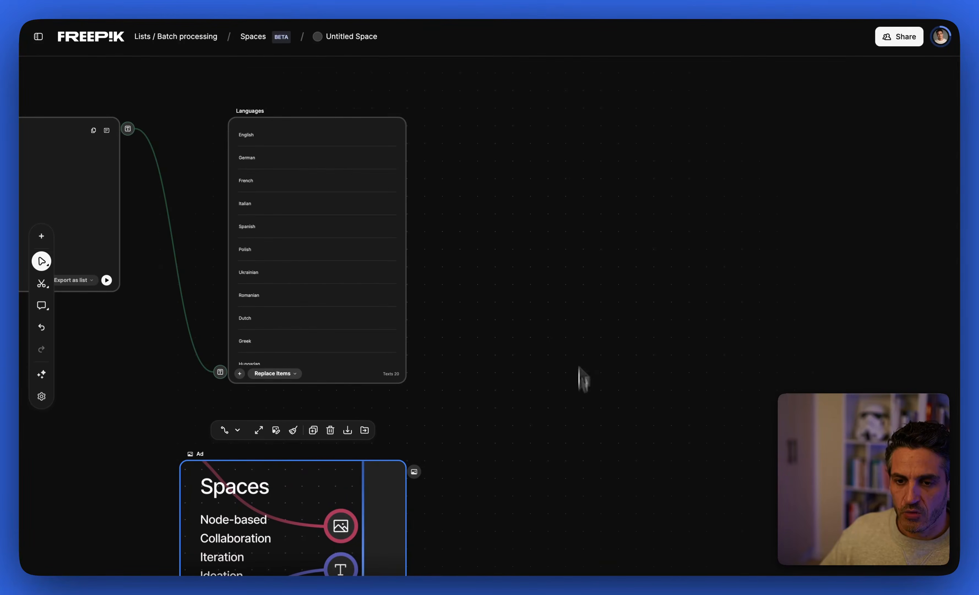
pyautogui.doubleClick(549, 271)
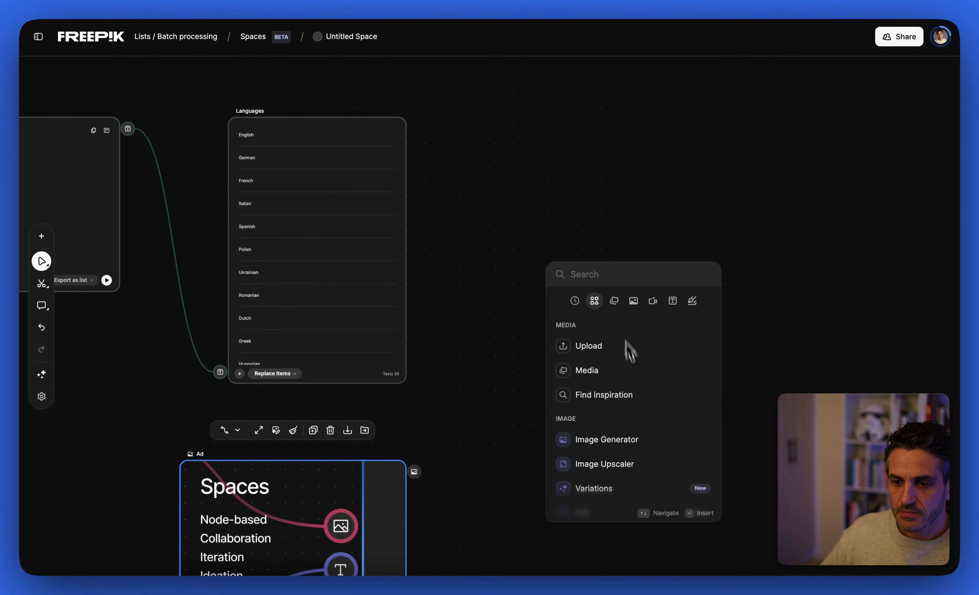
pyautogui.click(631, 439)
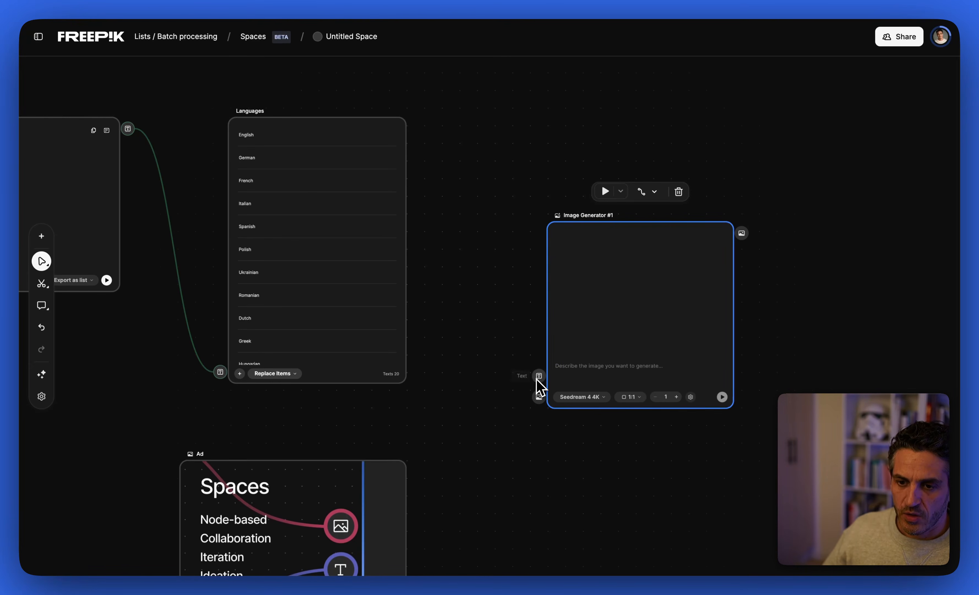
pyautogui.moveTo(596, 328); pyautogui.dragTo(603, 339)
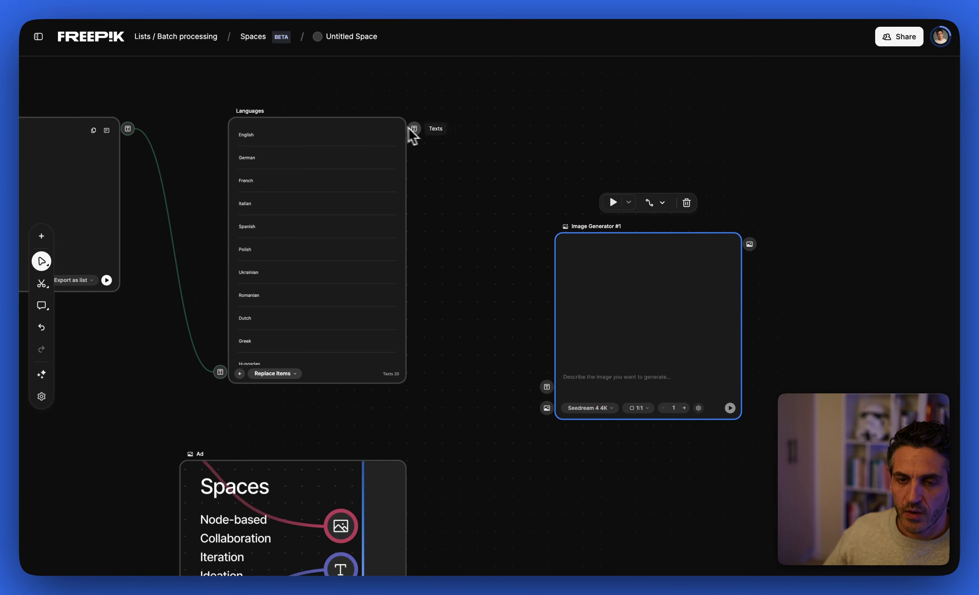
# - Connect the Languages list's text output to the Image Generator's text input
pyautogui.moveTo(408, 128); pyautogui.dragTo(474, 239)
pyautogui.moveTo(546, 387); pyautogui.dragTo(547, 387)
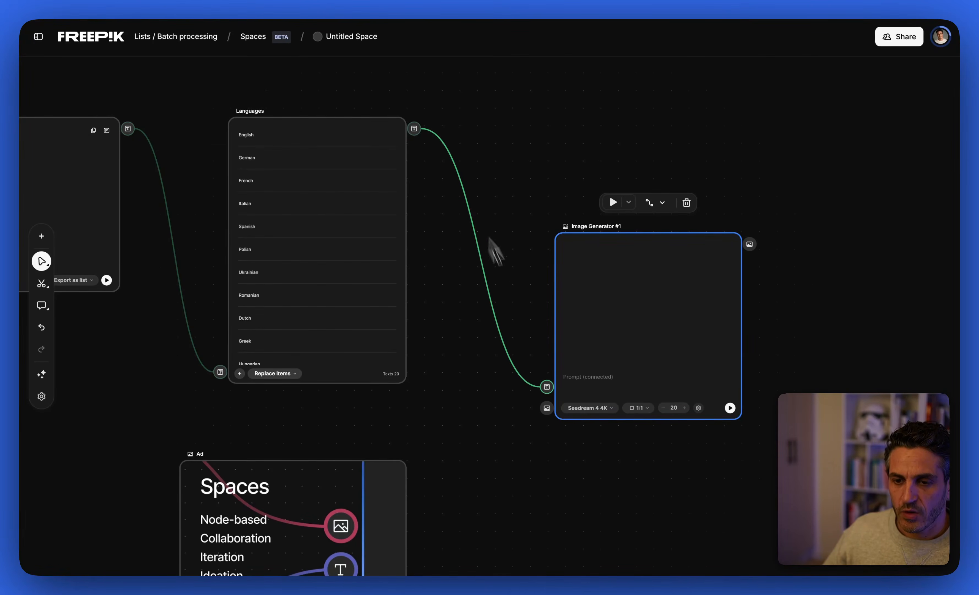
pyautogui.moveTo(622, 356); pyautogui.dragTo(630, 371)
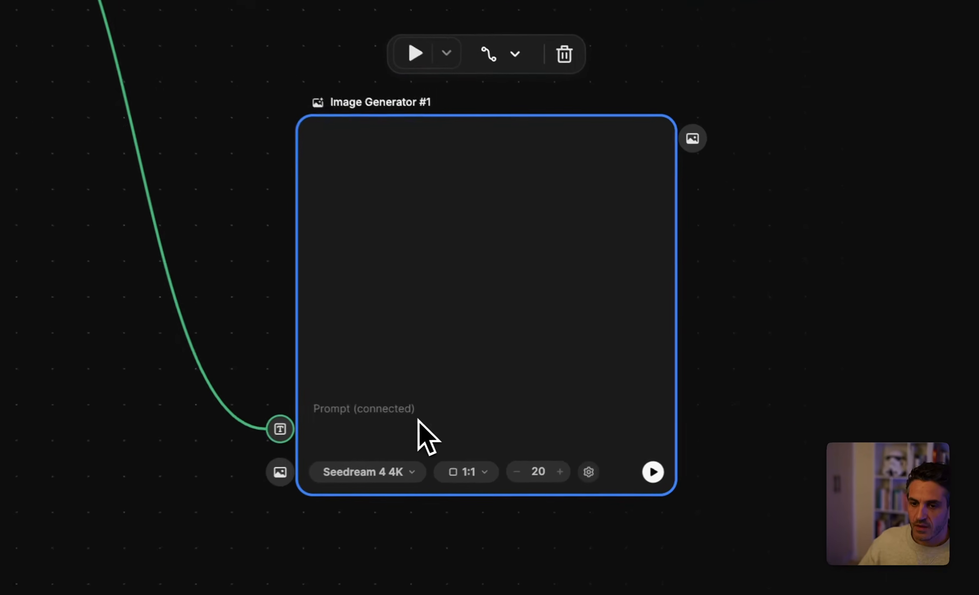
# - Begin the Image Generator's prompt with "translate the copy of" and connect the Ad image to its image input
pyautogui.click(619, 399)
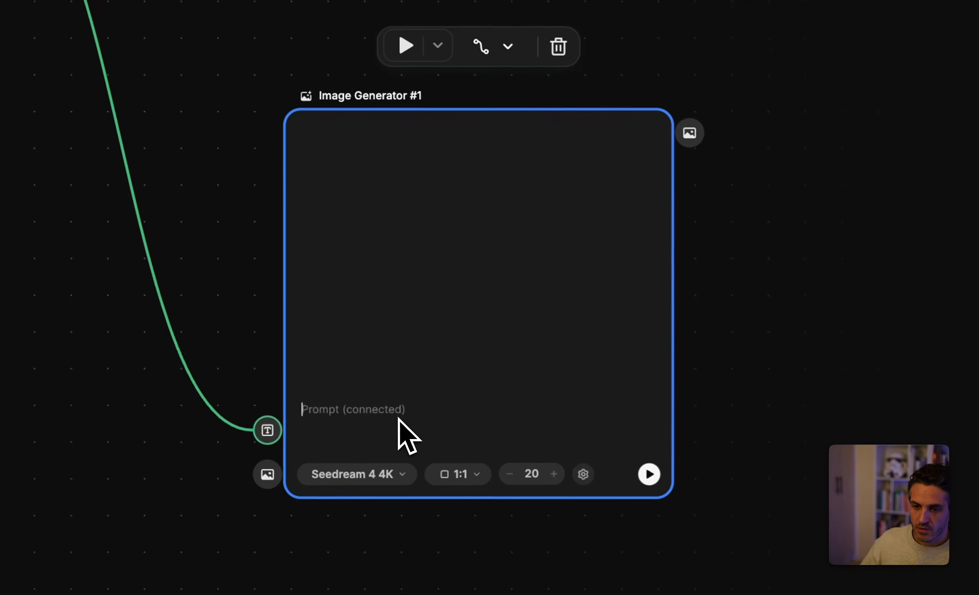
pyautogui.write('translate the copy of')
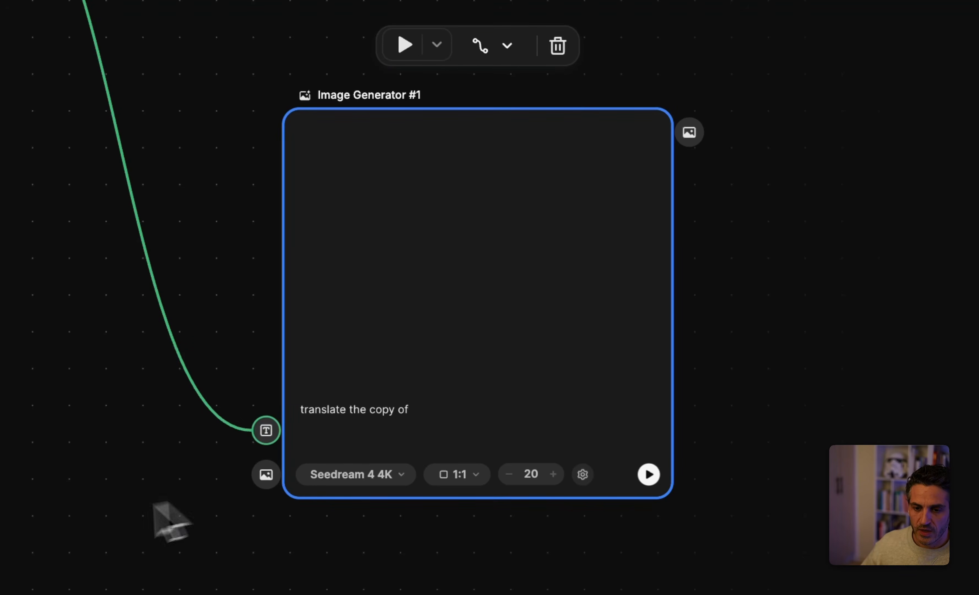
pyautogui.moveTo(1, 575); pyautogui.dragTo(266, 475)
# - Complete the prompt with a reference to Ad, "to", a reference to Languages, and ". Keep the name "Spaces" intact."
pyautogui.click(444, 410)
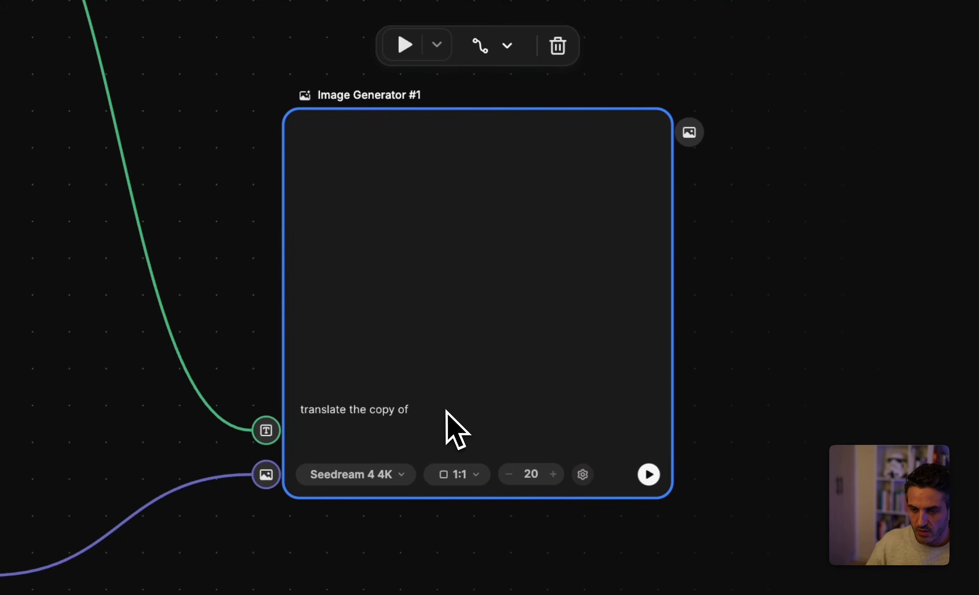
pyautogui.write('@a')
pyautogui.press('Down')
pyautogui.press('Return')
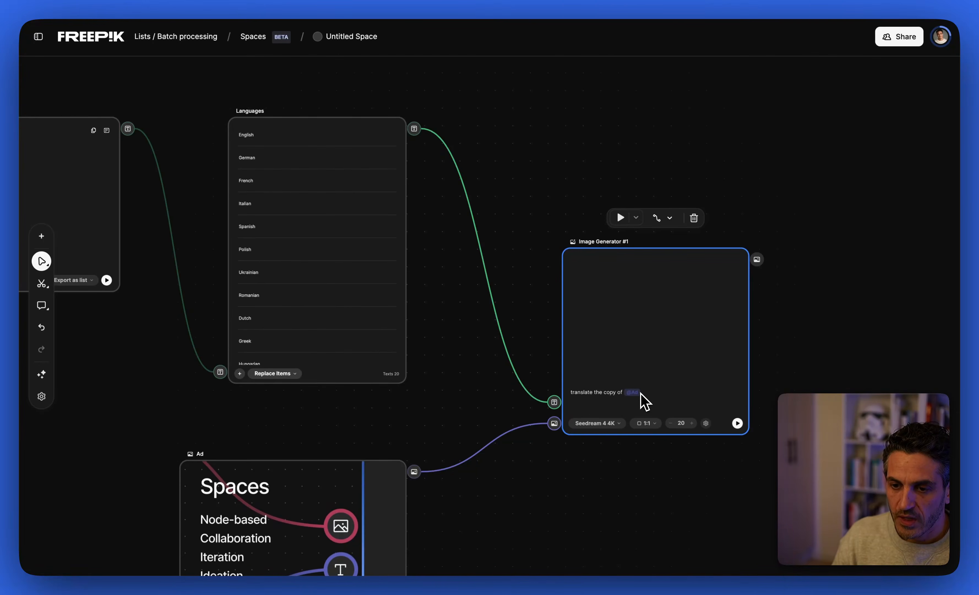
pyautogui.write('to ')
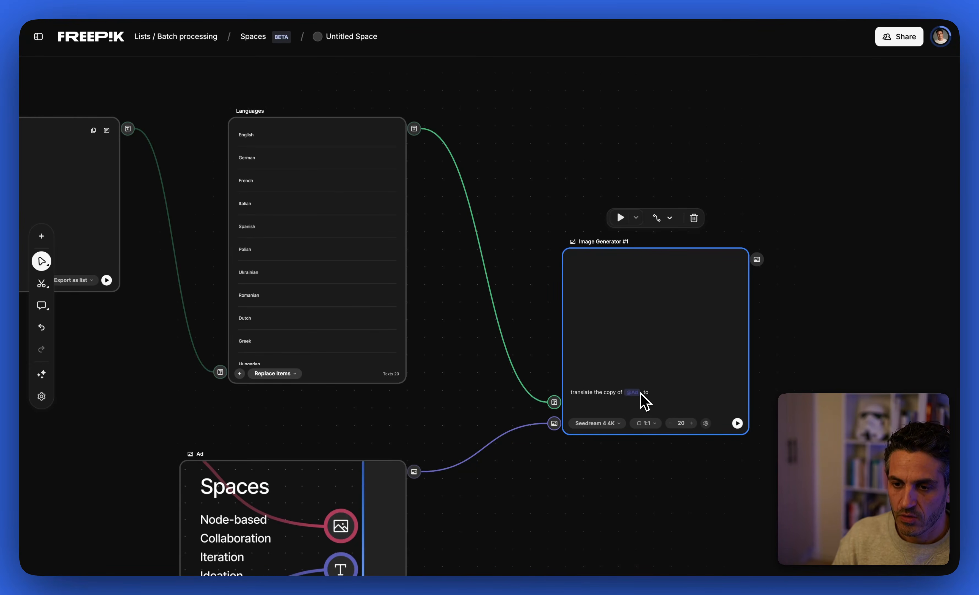
pyautogui.write('@L')
pyautogui.press('Return')
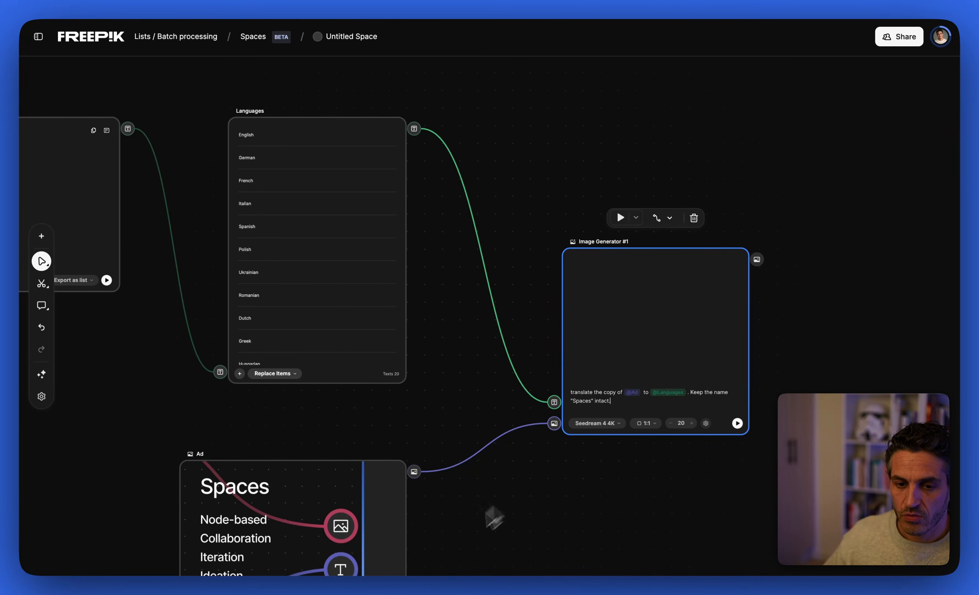
# - Review the Ad image's copy and the Image Generator's prompt with its connected Ad and Languages references
pyautogui.scroll(-5, 503, 511)
pyautogui.hscroll(-3, 503, 511)
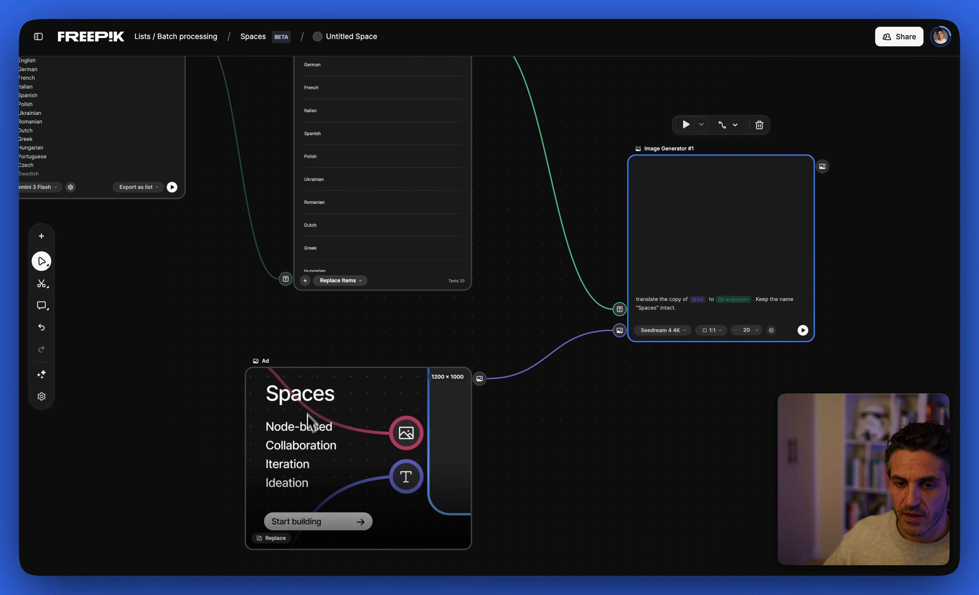
pyautogui.scroll(3, 623, 372)
pyautogui.hscroll(4, 623, 371)
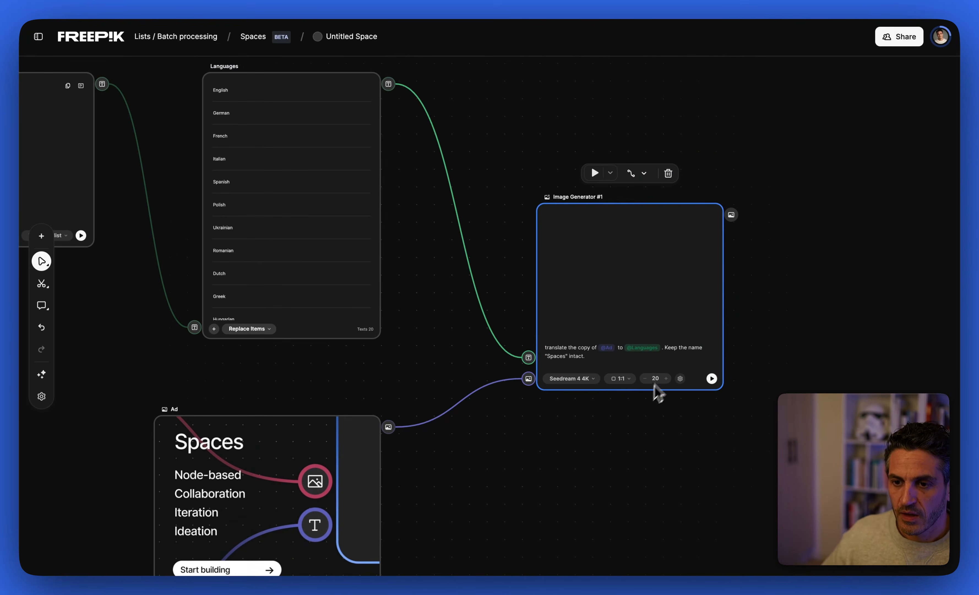
pyautogui.scroll(5, 655, 347)
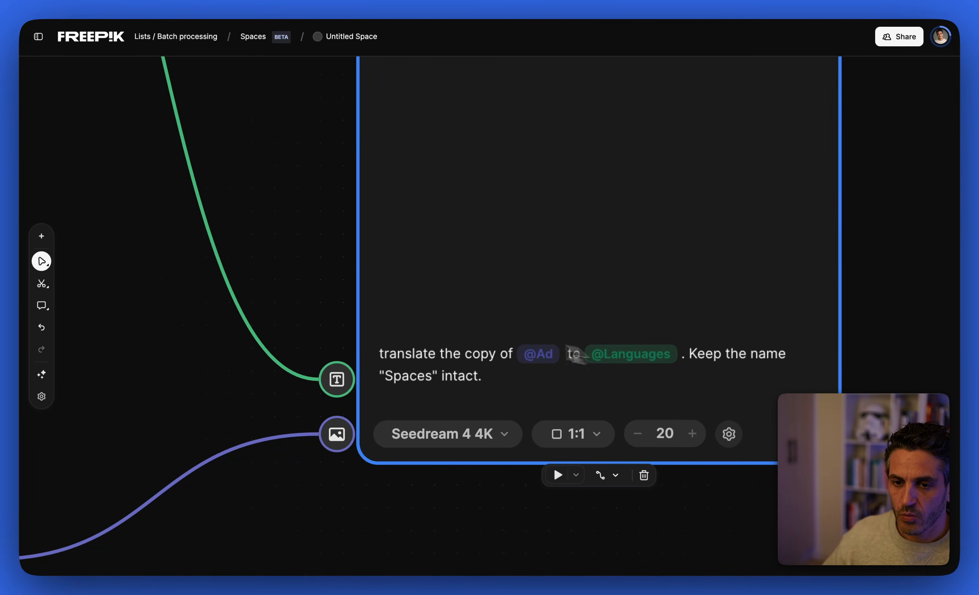
pyautogui.scroll(-5, 371, 270)
pyautogui.moveTo(311, 223); pyautogui.dragTo(549, 336)
pyautogui.hscroll(5, 471, 355)
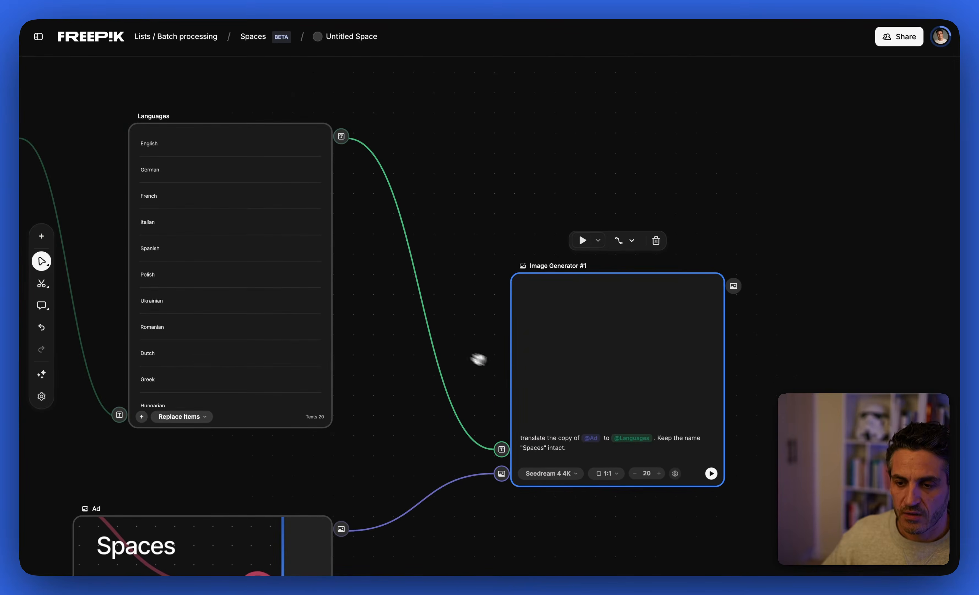
# - Switch the Image Generator's model to Google Nano Banana Pro
pyautogui.moveTo(736, 504); pyautogui.dragTo(648, 463)
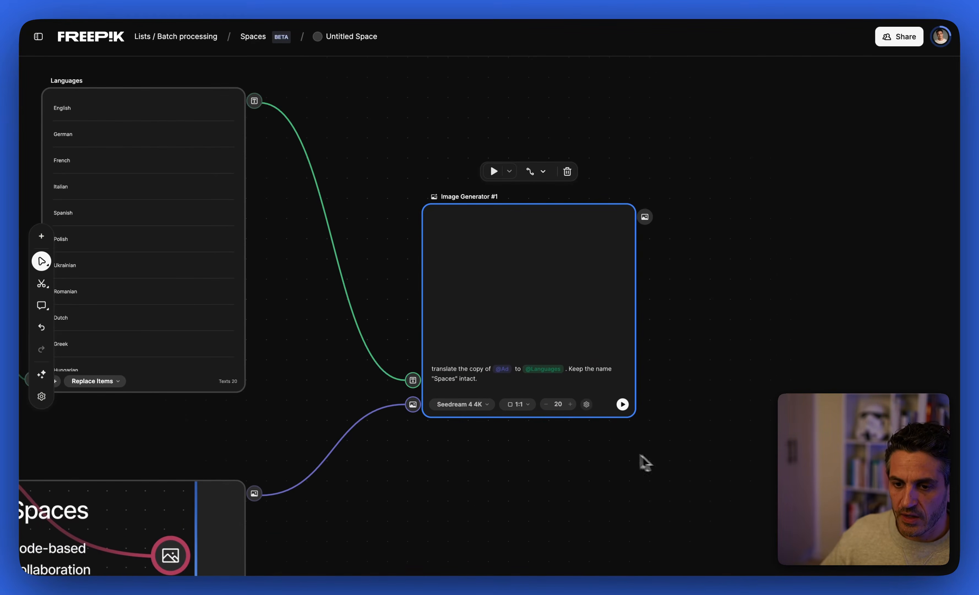
pyautogui.click(486, 405)
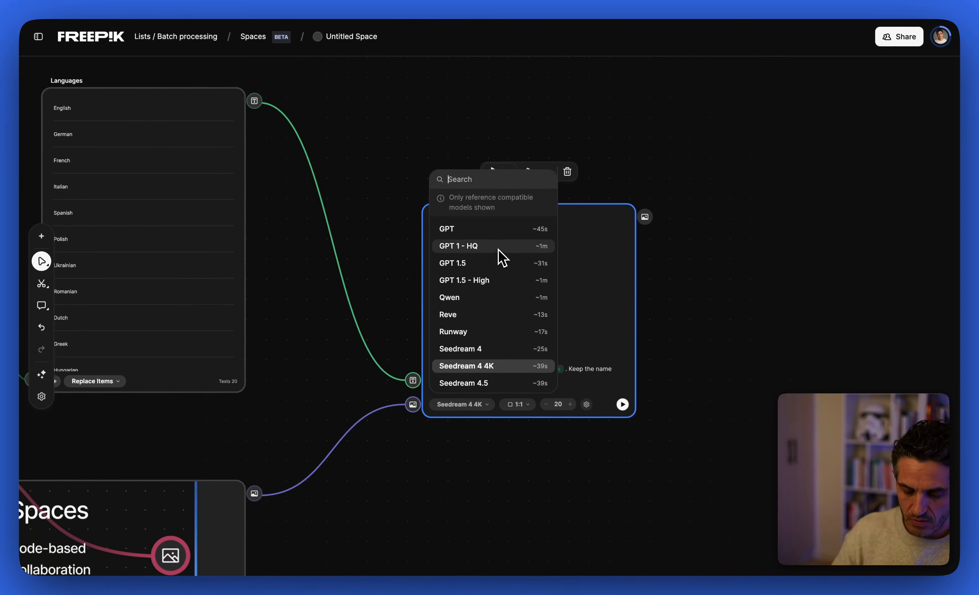
pyautogui.write('nana')
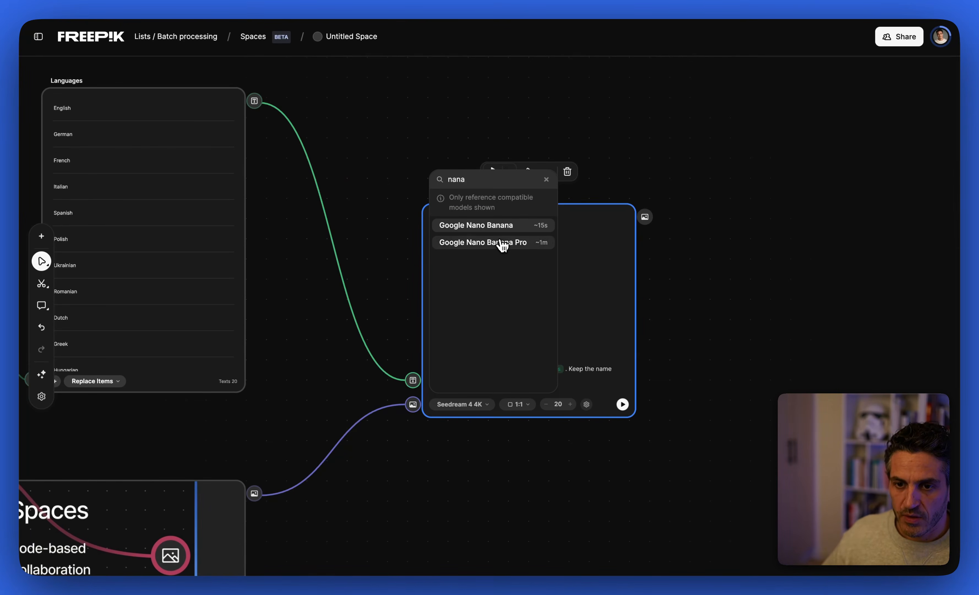
pyautogui.click(499, 243)
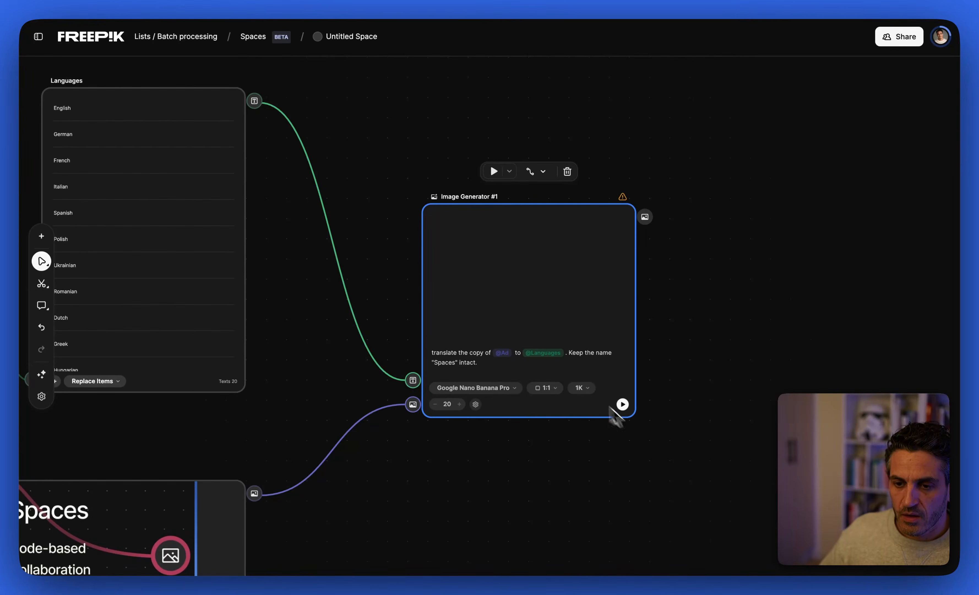
# - Set the Image Generator's aspect ratio to 5:4
pyautogui.moveTo(425, 467); pyautogui.dragTo(418, 421)
pyautogui.click(538, 328)
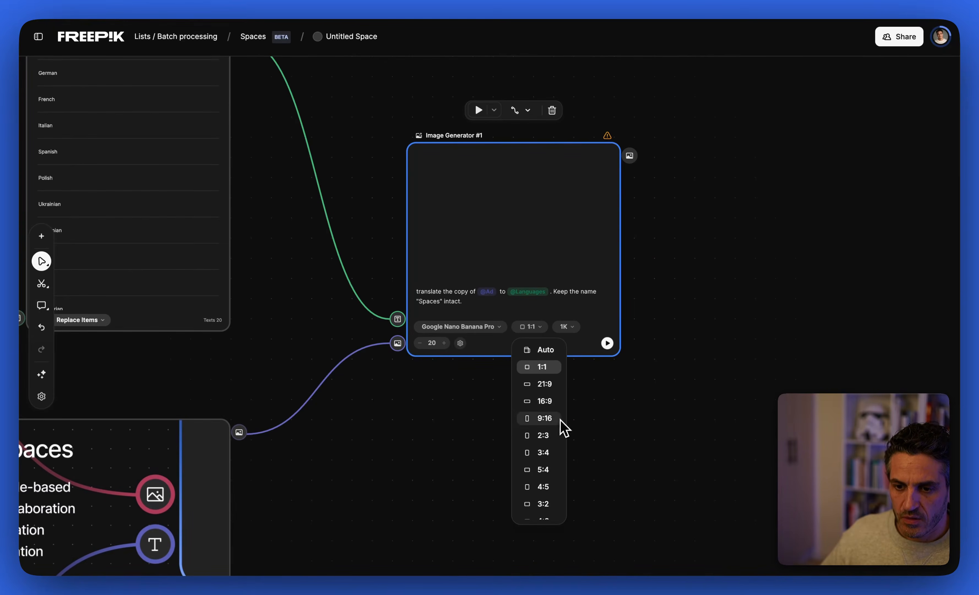
pyautogui.click(543, 469)
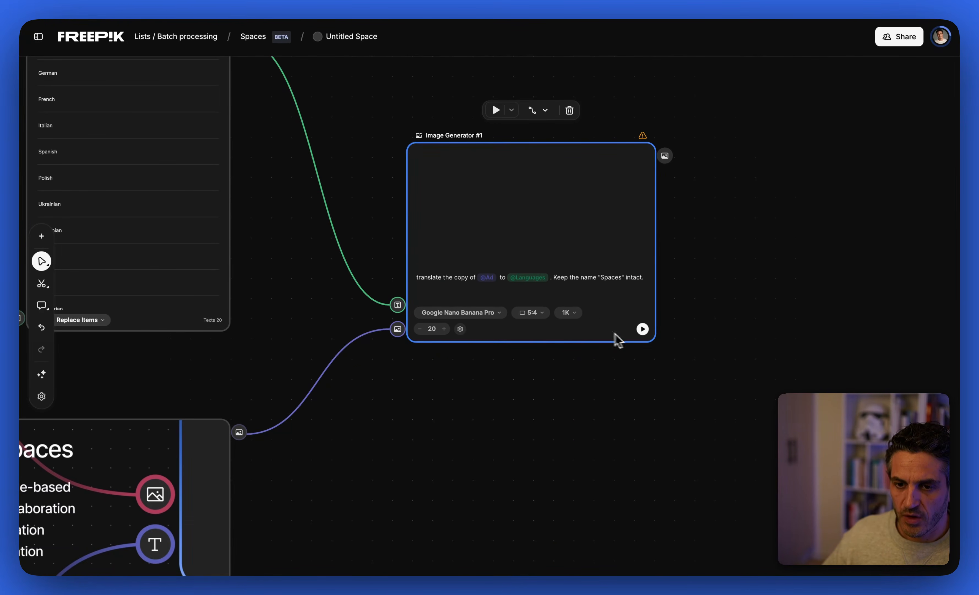
# - Nudge the Image Generator node slightly and run it to produce a translated ad for each language in the list
pyautogui.moveTo(612, 332); pyautogui.dragTo(651, 344)
pyautogui.moveTo(707, 429); pyautogui.dragTo(589, 507)
pyautogui.scroll(-2, 682, 418)
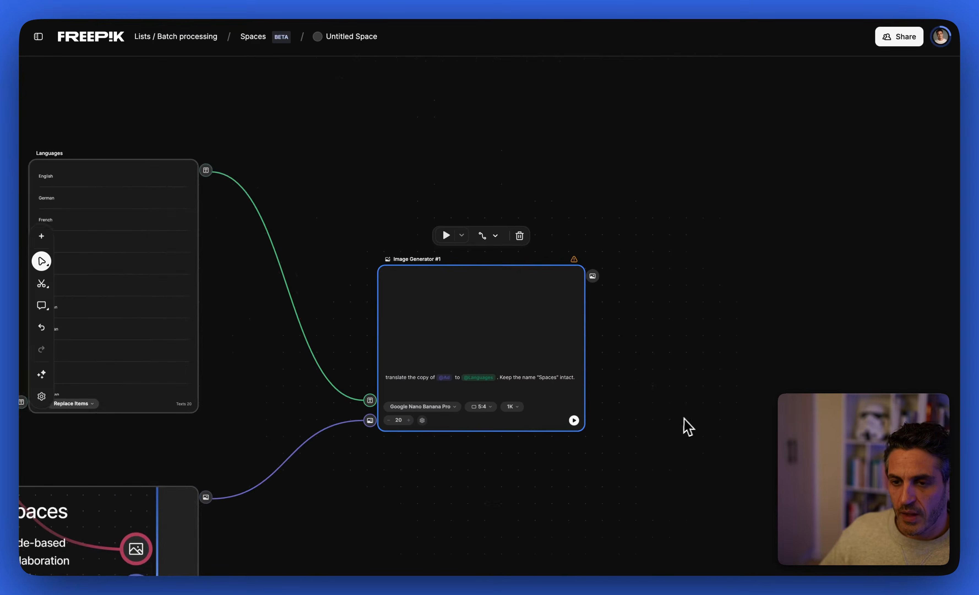
pyautogui.moveTo(686, 425); pyautogui.dragTo(584, 339)
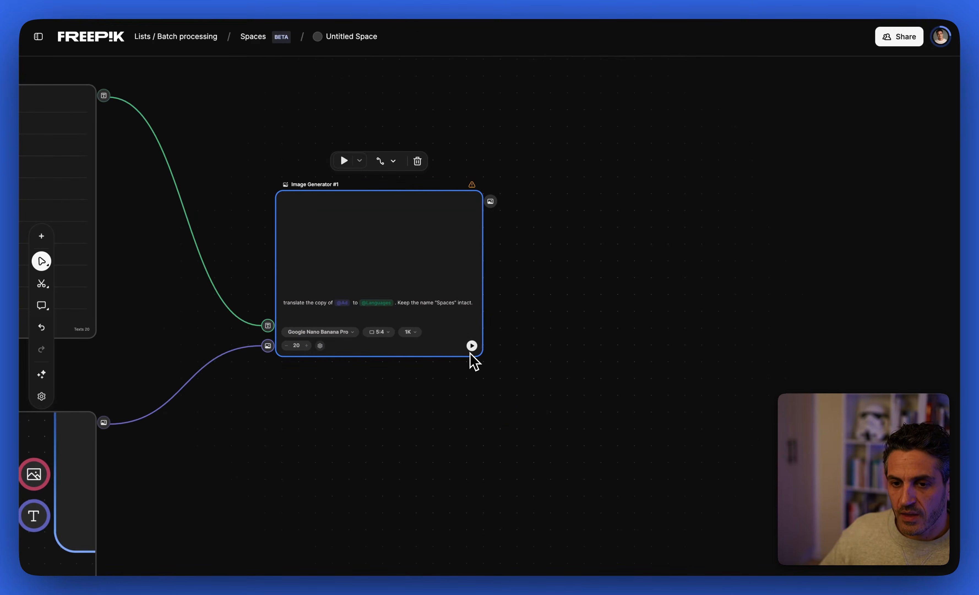
pyautogui.moveTo(428, 235); pyautogui.dragTo(429, 239)
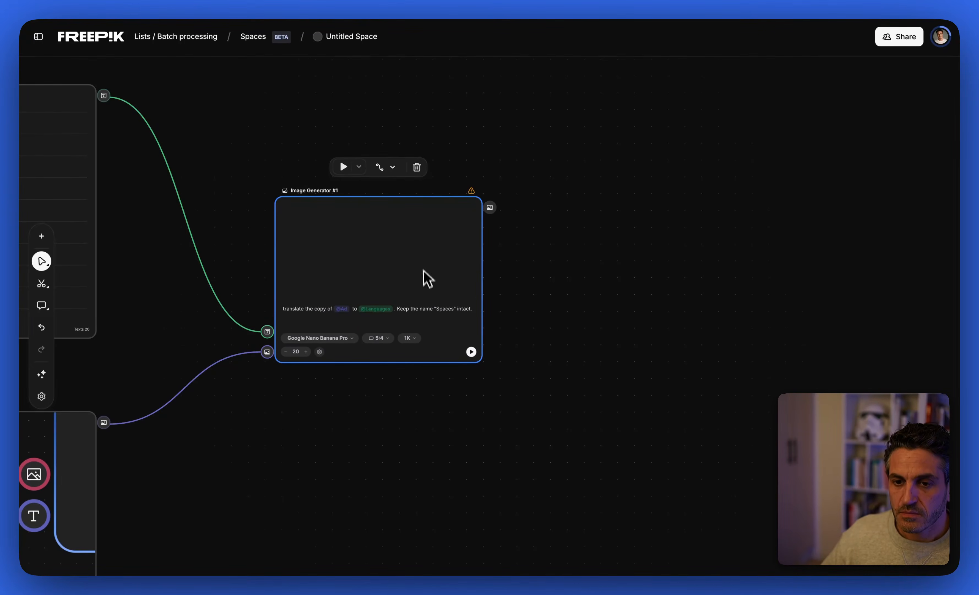
pyautogui.click(471, 352)
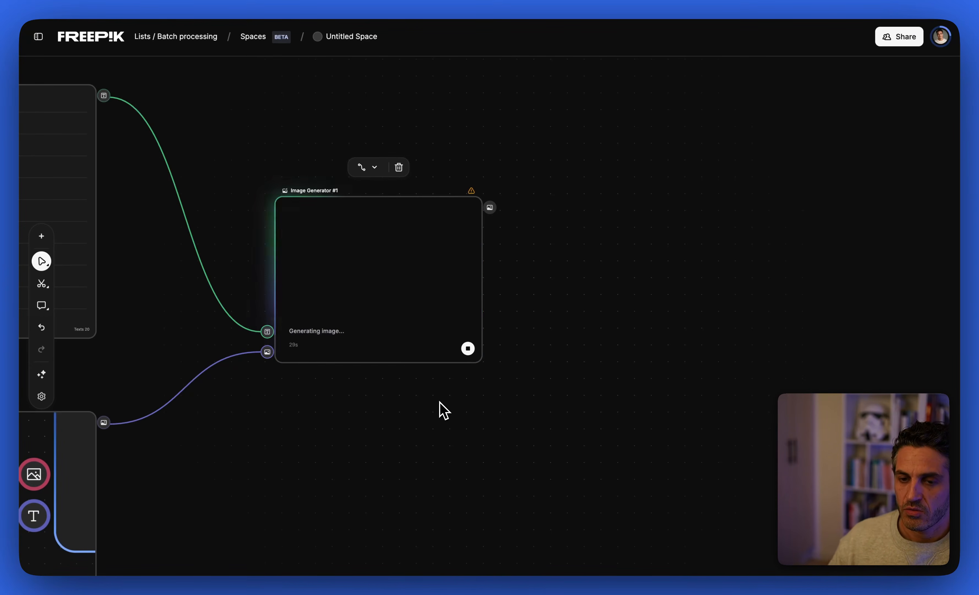
pyautogui.moveTo(704, 252)
pyautogui.mouseDown()
pyautogui.moveTo(716, 263)
pyautogui.moveTo(718, 254)
pyautogui.mouseUp()
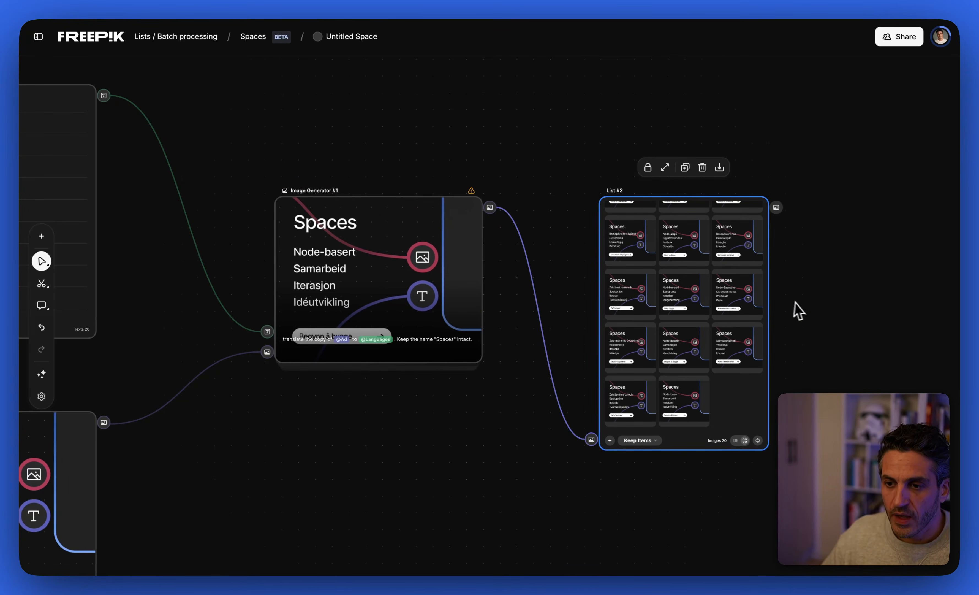
# - Inspect the List #2 output images, showing them as rows and again as a thumbnail grid
pyautogui.scroll(3, 805, 311)
pyautogui.scroll(2, 808, 312)
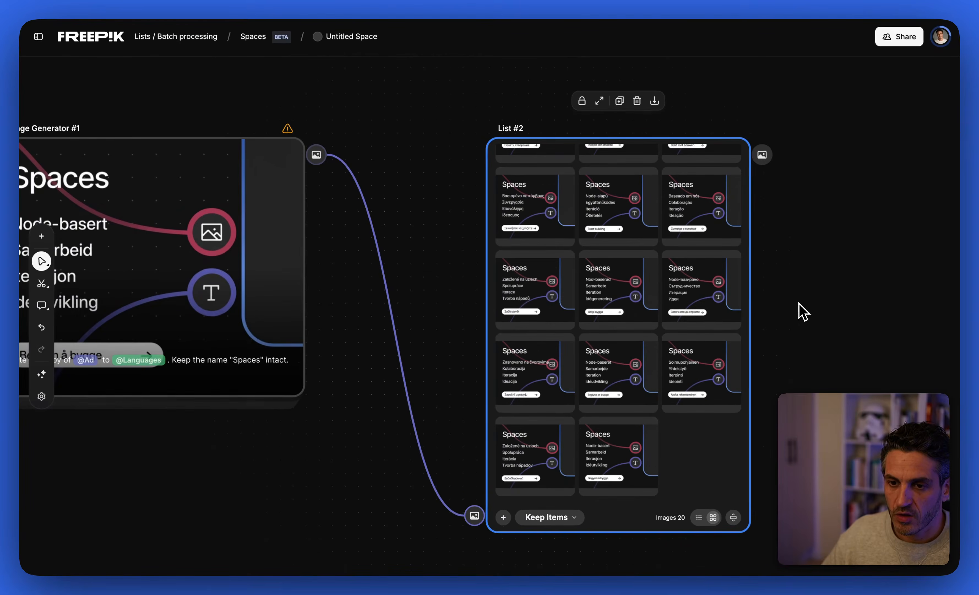
pyautogui.scroll(1, 763, 306)
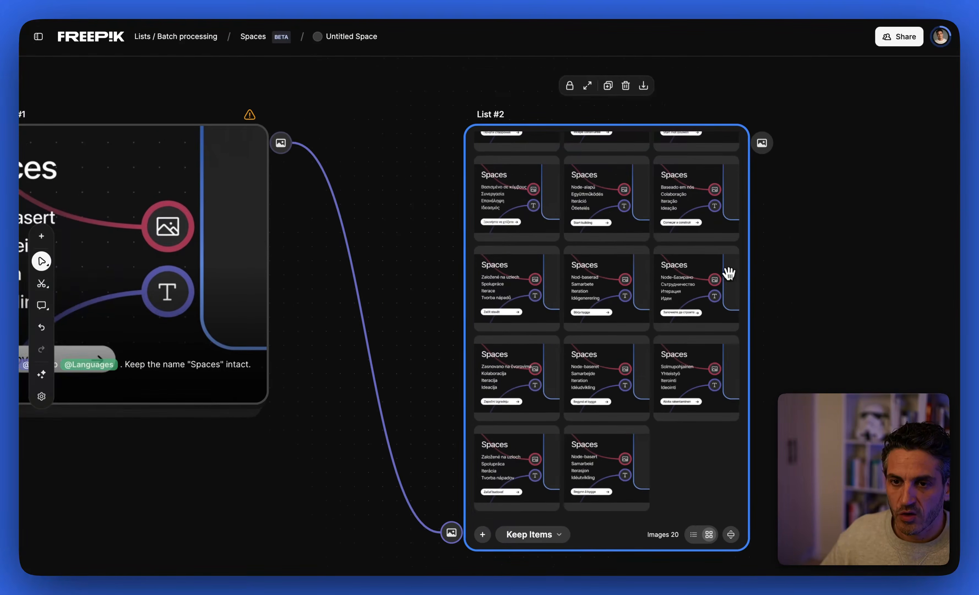
pyautogui.moveTo(730, 275); pyautogui.dragTo(625, 247)
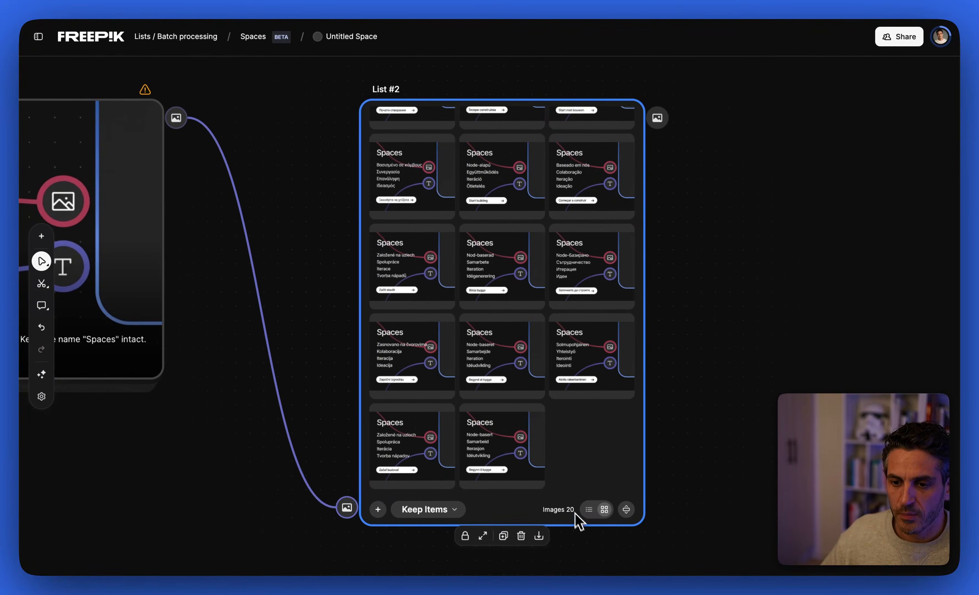
pyautogui.click(589, 510)
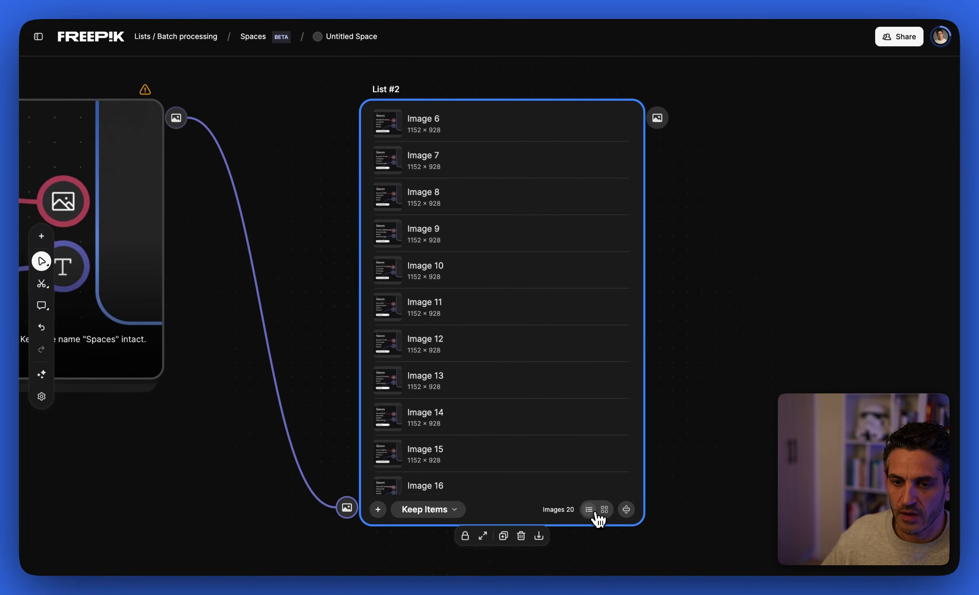
pyautogui.click(605, 510)
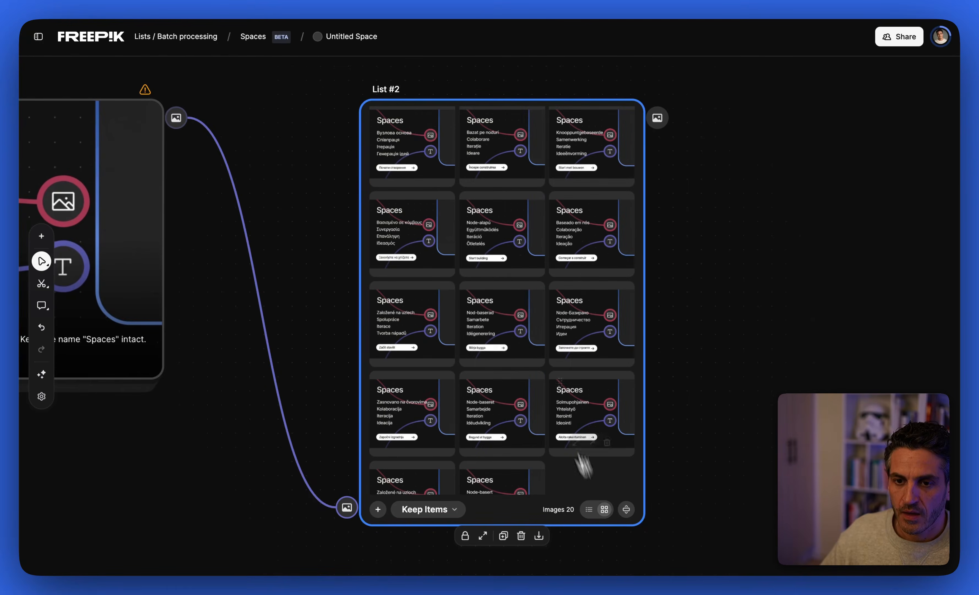
# - Open the Hungarian, Portuguese and Ukrainian ad versions at full size one by one to check their translated copy
pyautogui.click(506, 237)
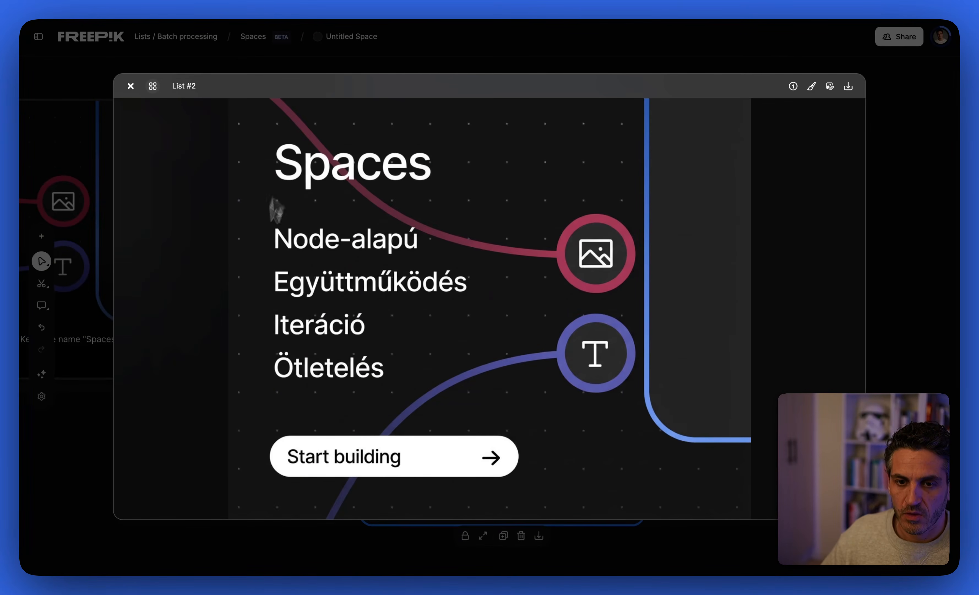
pyautogui.click(929, 105)
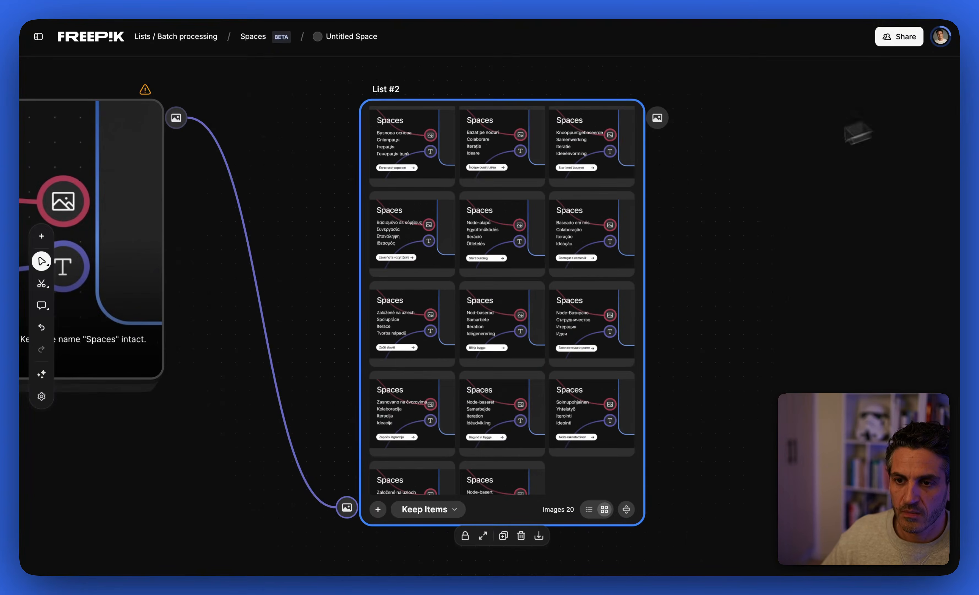
pyautogui.click(590, 221)
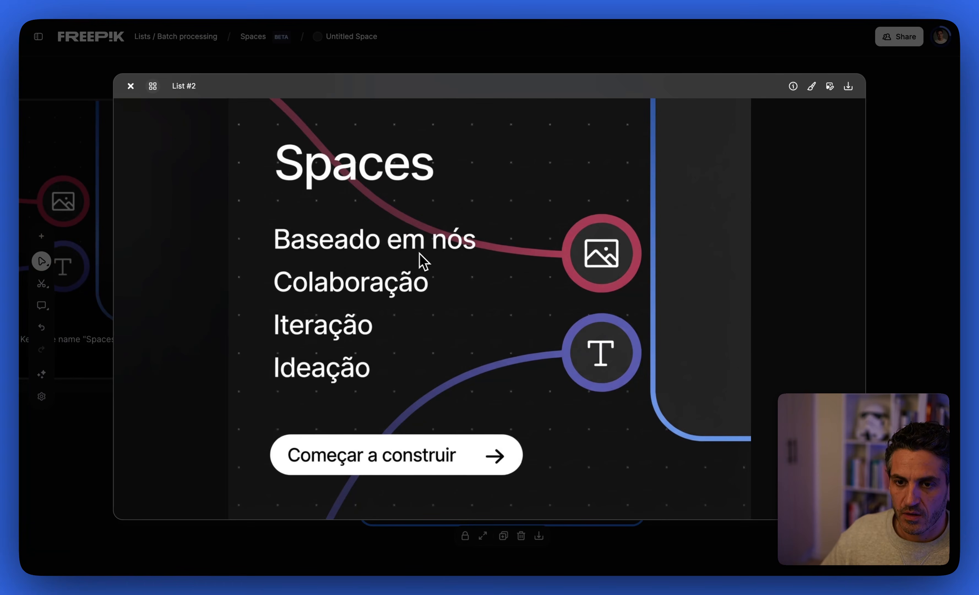
pyautogui.click(902, 164)
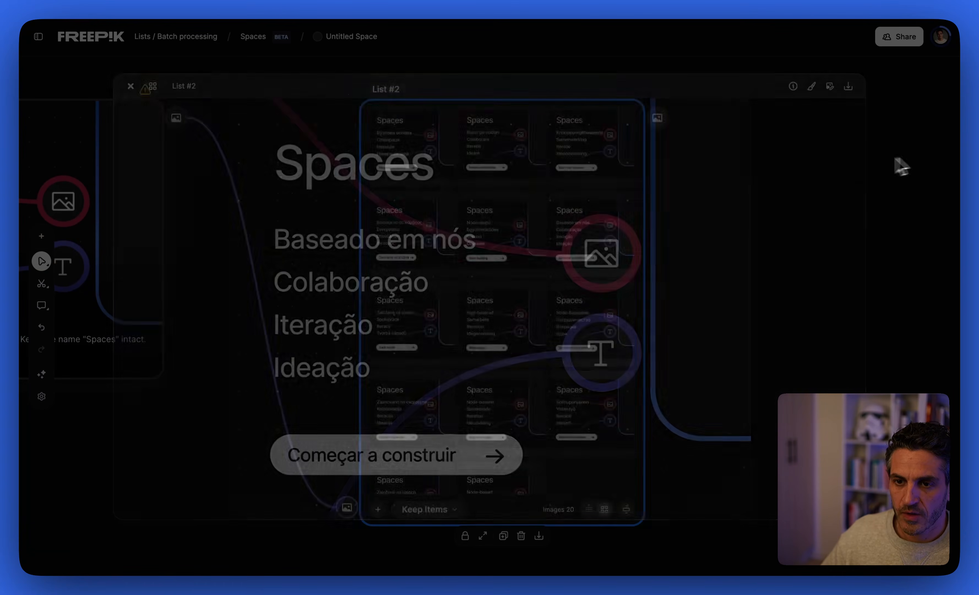
pyautogui.click(397, 171)
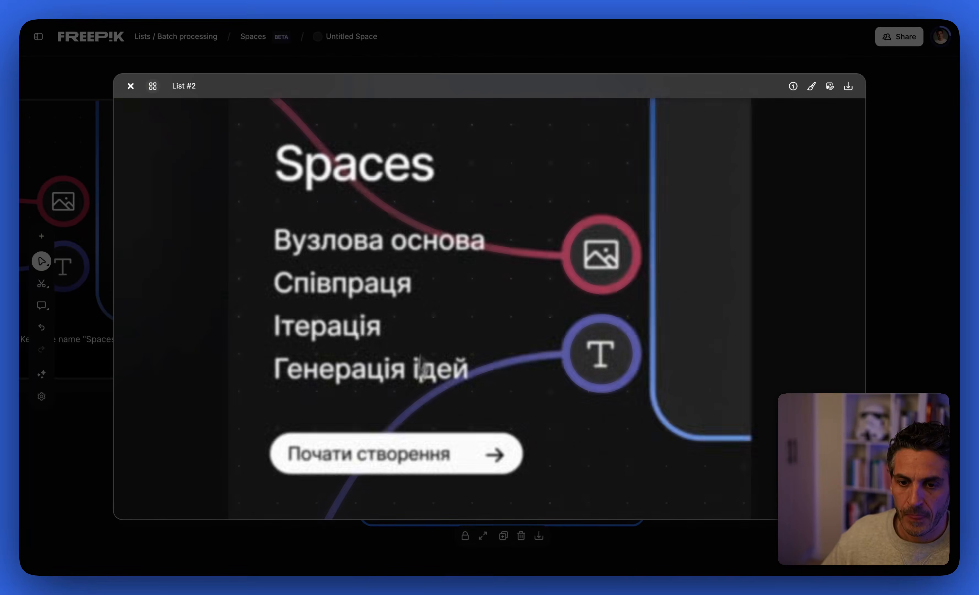
pyautogui.click(888, 216)
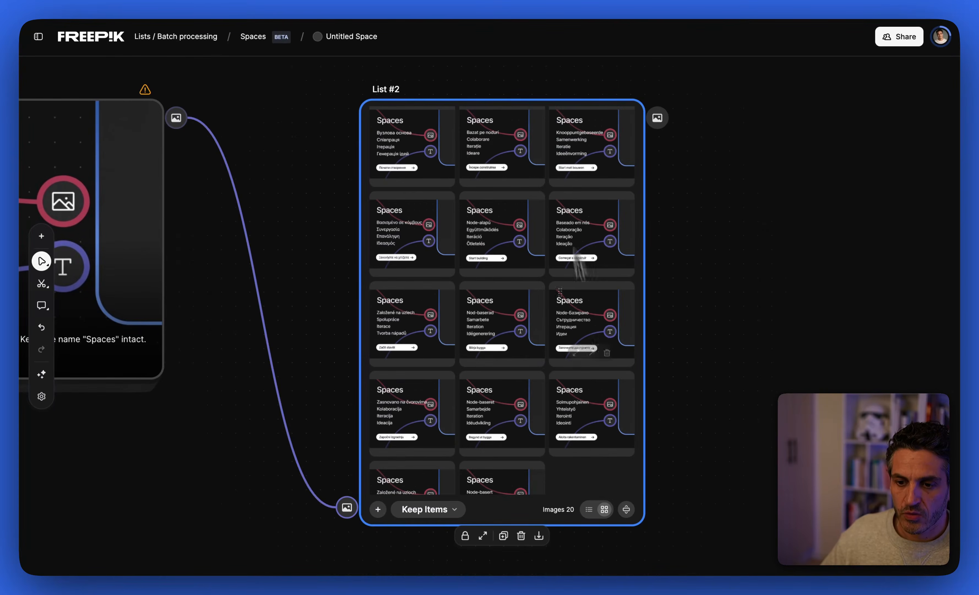
# - Export all the translated ad images from List #2
pyautogui.moveTo(639, 465); pyautogui.dragTo(640, 428)
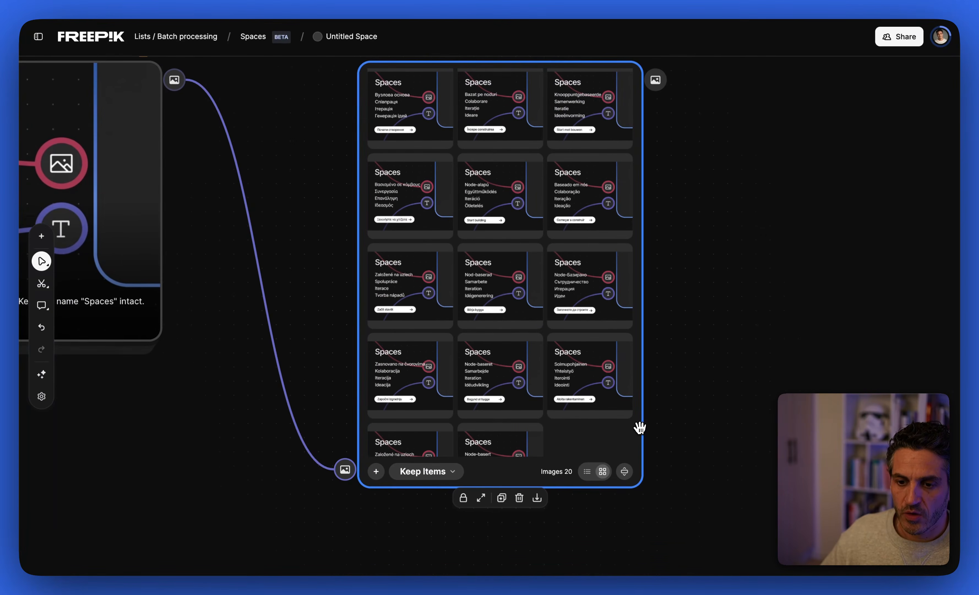
pyautogui.click(538, 498)
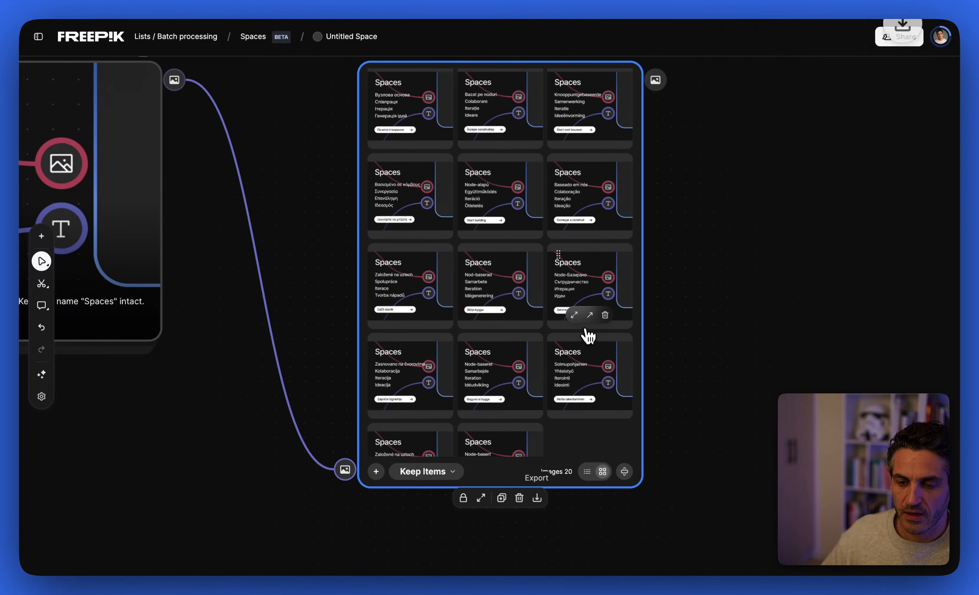